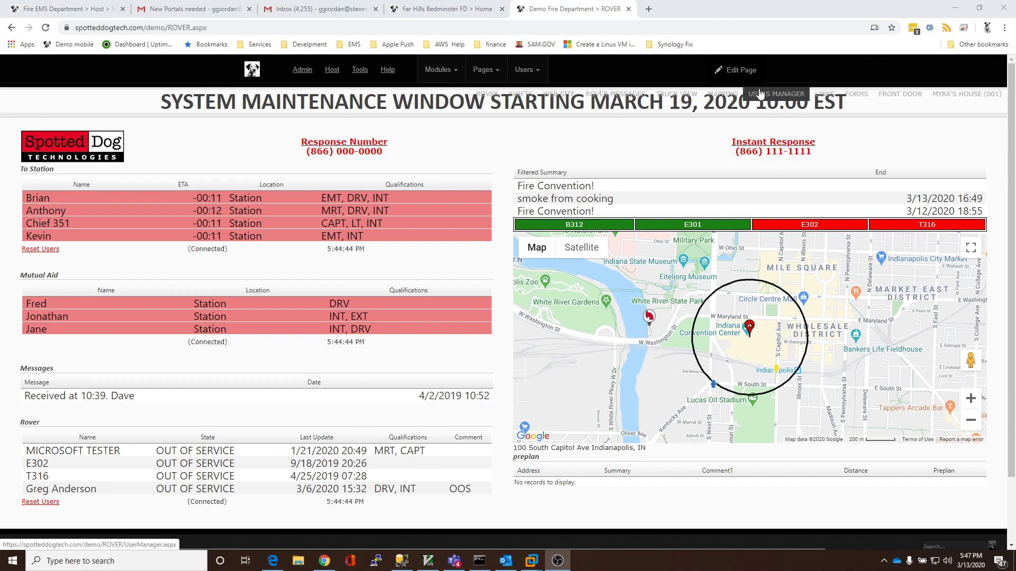
Open ROVER's Rover Settings Core tab and scroll down to the Confirmation States grid
{"action": "mouse_move", "coordinate": [559, 99]}
{"action": "mouse_move", "coordinate": [487, 95]}
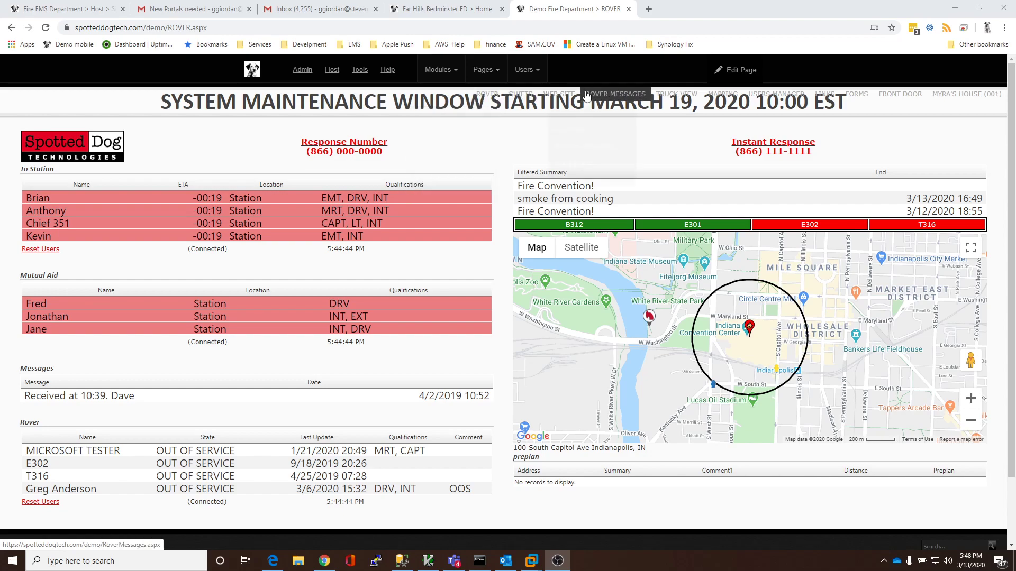
{"action": "mouse_move", "coordinate": [614, 94]}
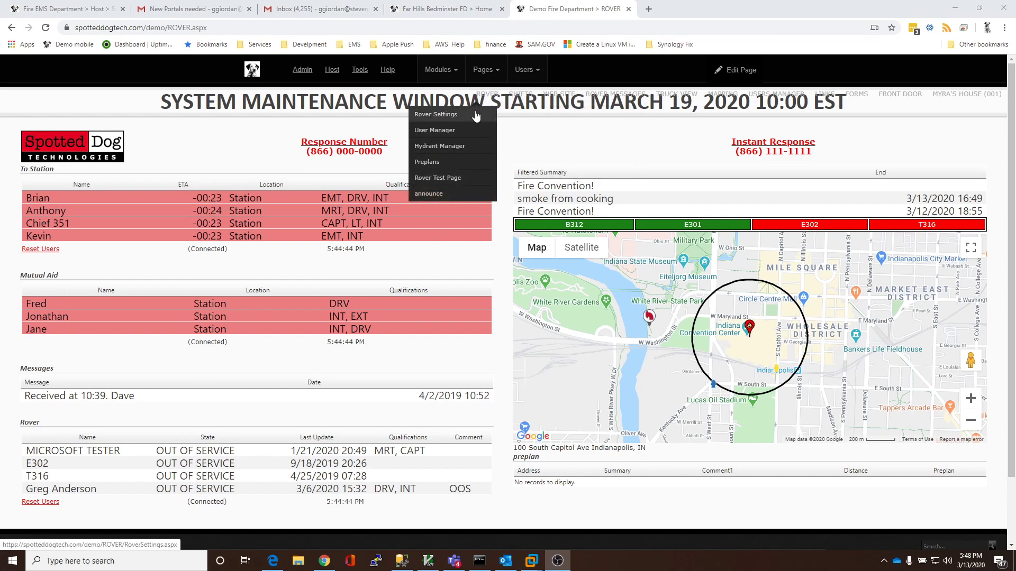
{"action": "left_click", "coordinate": [476, 115]}
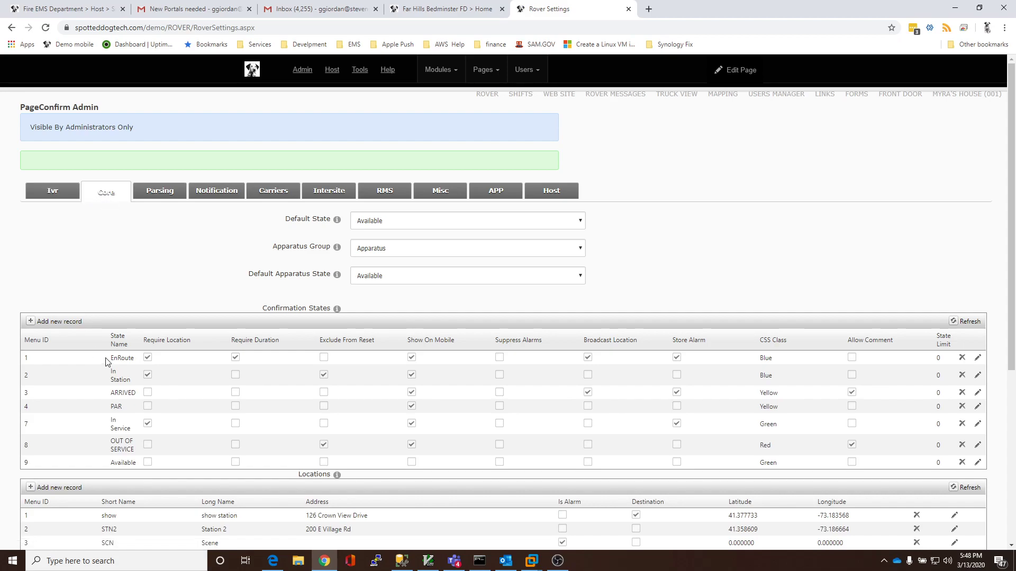
{"action": "scroll", "coordinate": [135, 328], "scroll_direction": "down", "scroll_amount": 1}
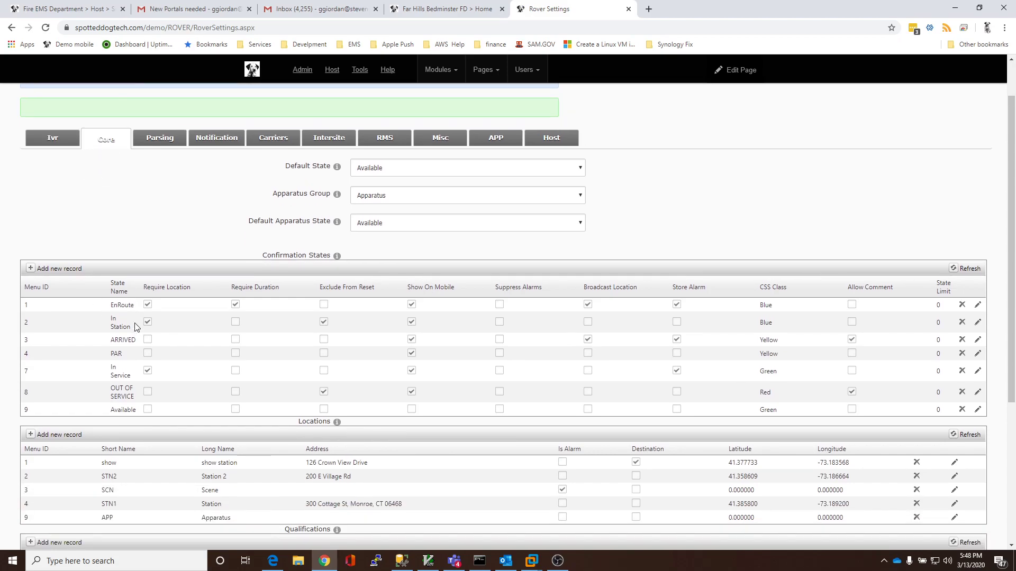
Add a new confirmation-state record with Menu ID 6 named 'new out of service'
{"action": "left_click", "coordinate": [31, 269]}
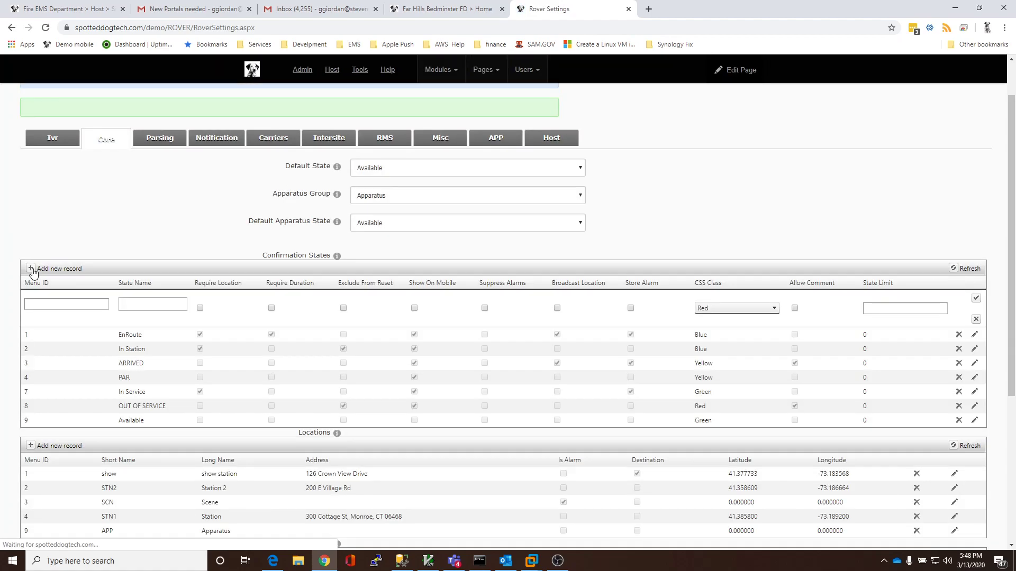
{"action": "left_click", "coordinate": [60, 303]}
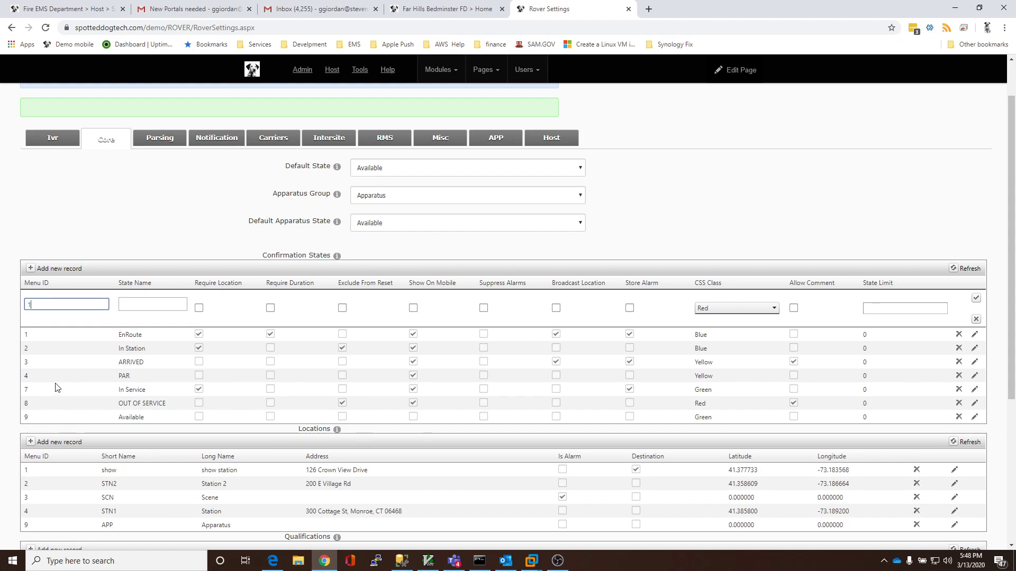
{"action": "double_click", "coordinate": [49, 303]}
{"action": "left_click", "coordinate": [135, 300]}
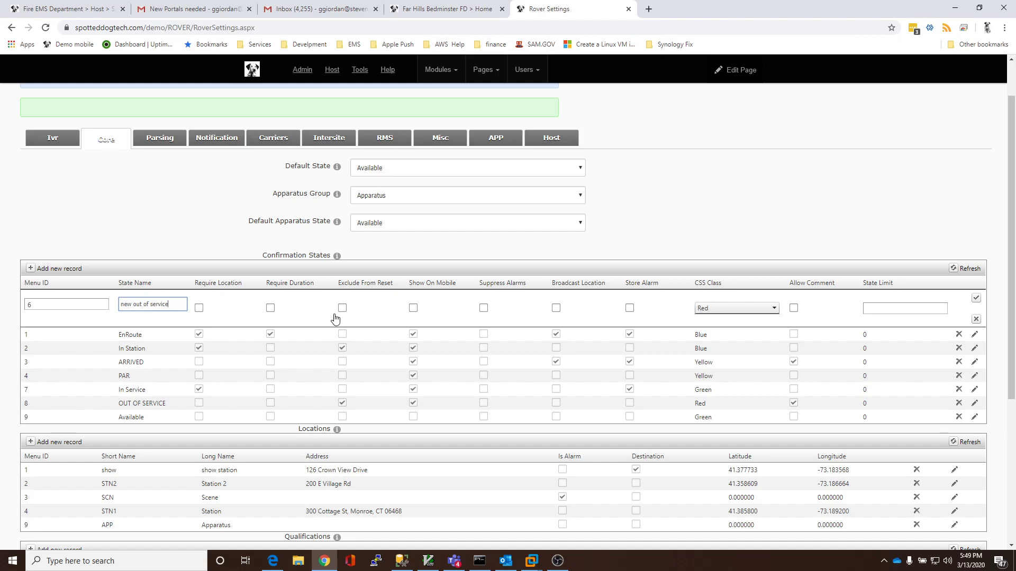
Give the new state Exclude From Reset, Show On Mobile, class Red, Allow Comment and State Limit 0
{"action": "left_click", "coordinate": [342, 308]}
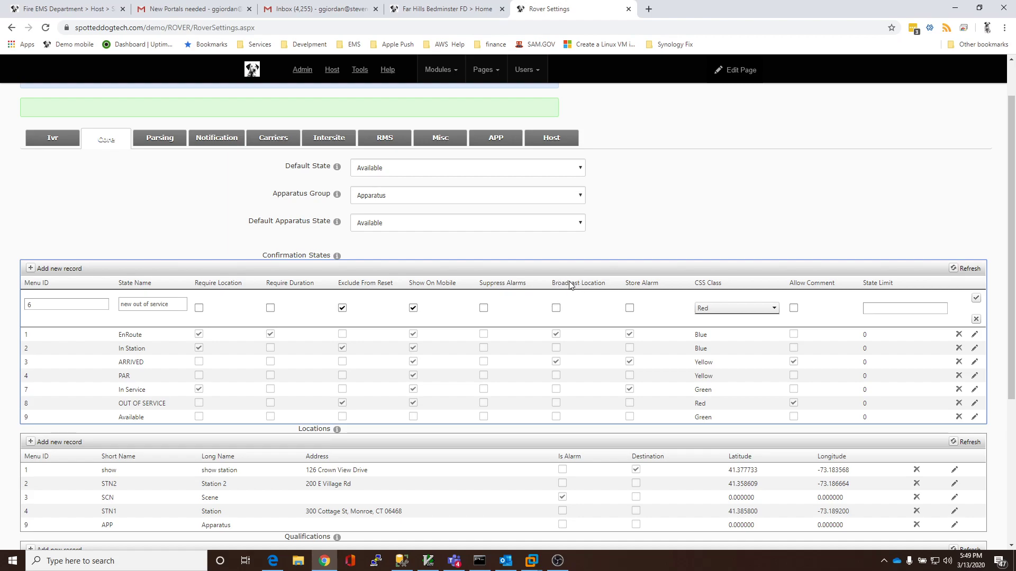
{"action": "left_click", "coordinate": [703, 309]}
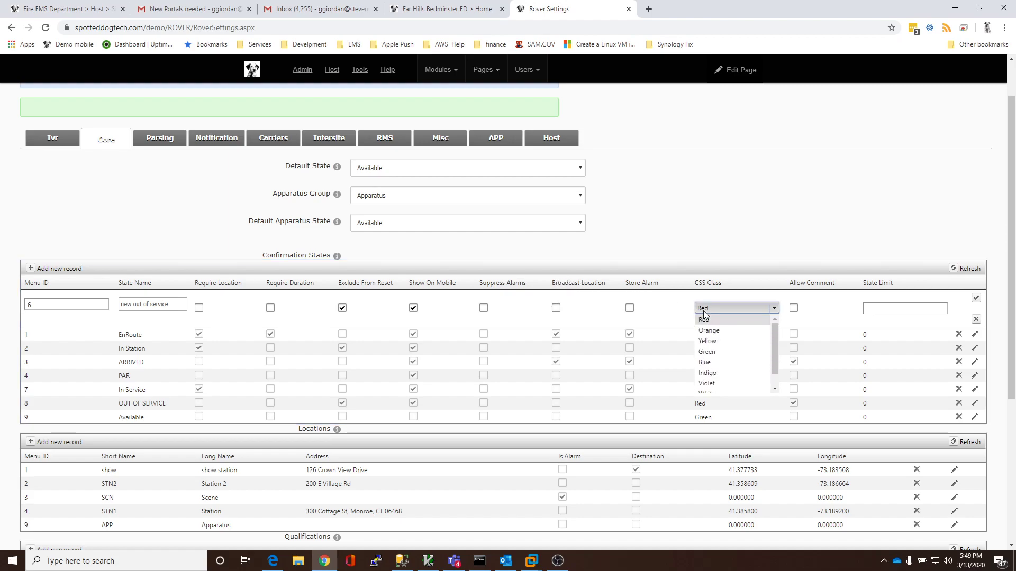
{"action": "left_click", "coordinate": [703, 320]}
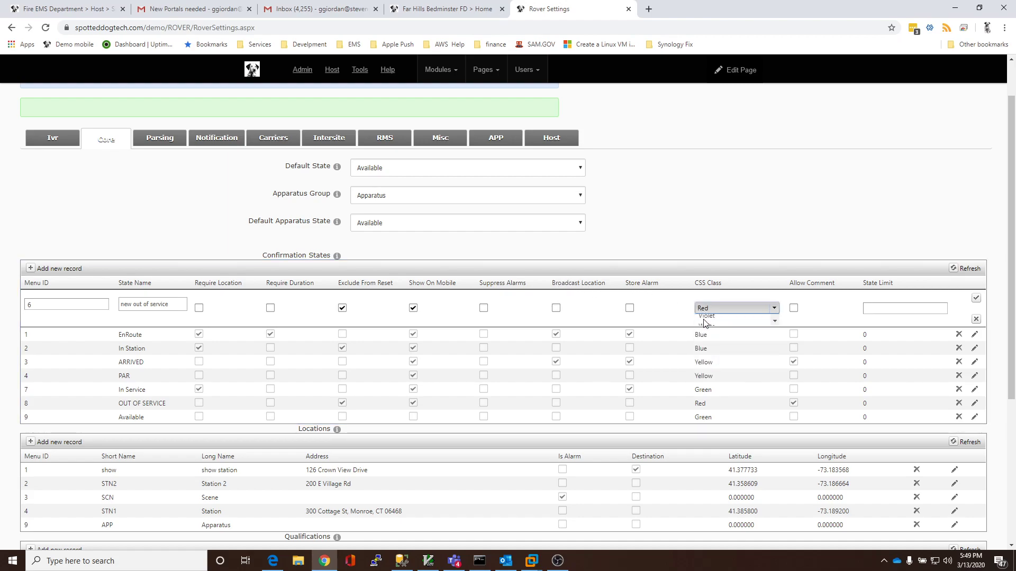
{"action": "left_click", "coordinate": [793, 309]}
{"action": "left_click", "coordinate": [872, 309]}
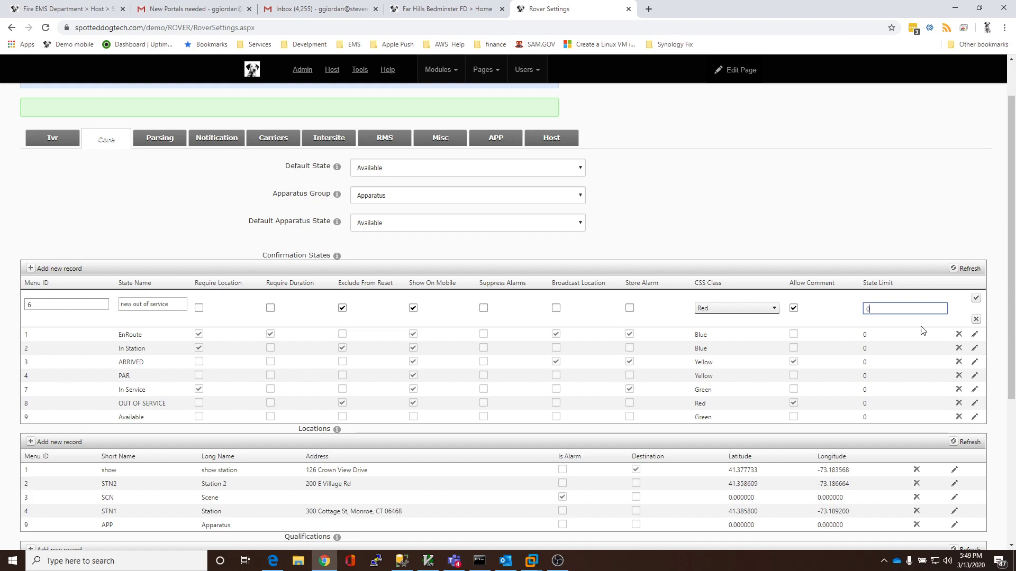
Save the 'new out of service' state as Menu ID 6 and return to the top of the page
{"action": "left_click", "coordinate": [975, 301]}
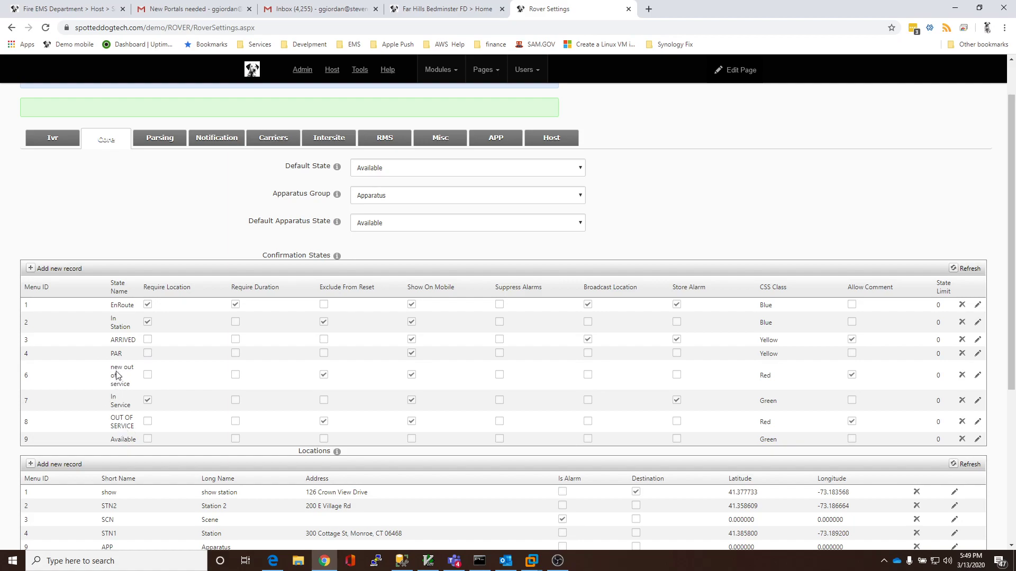
{"action": "scroll", "coordinate": [740, 207], "scroll_direction": "up", "scroll_amount": 1}
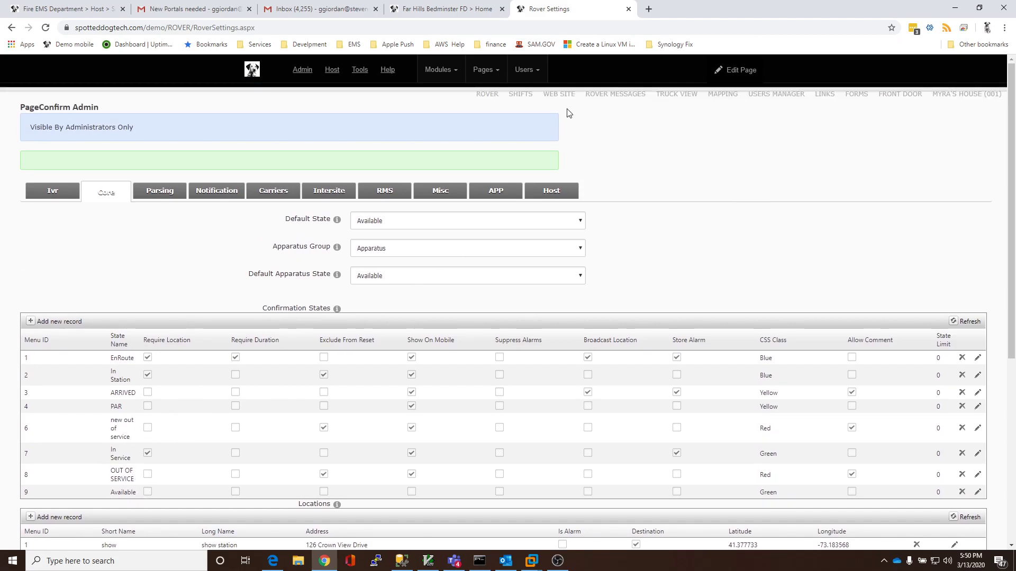
{"action": "mouse_move", "coordinate": [480, 90]}
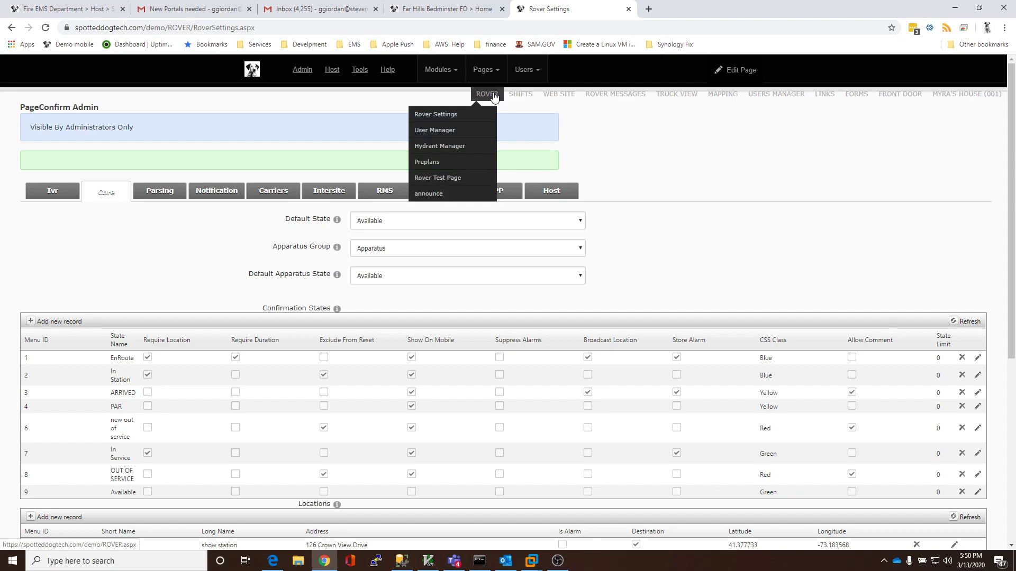
Open the User Manager list and edit the test user's account
{"action": "left_click", "coordinate": [455, 132]}
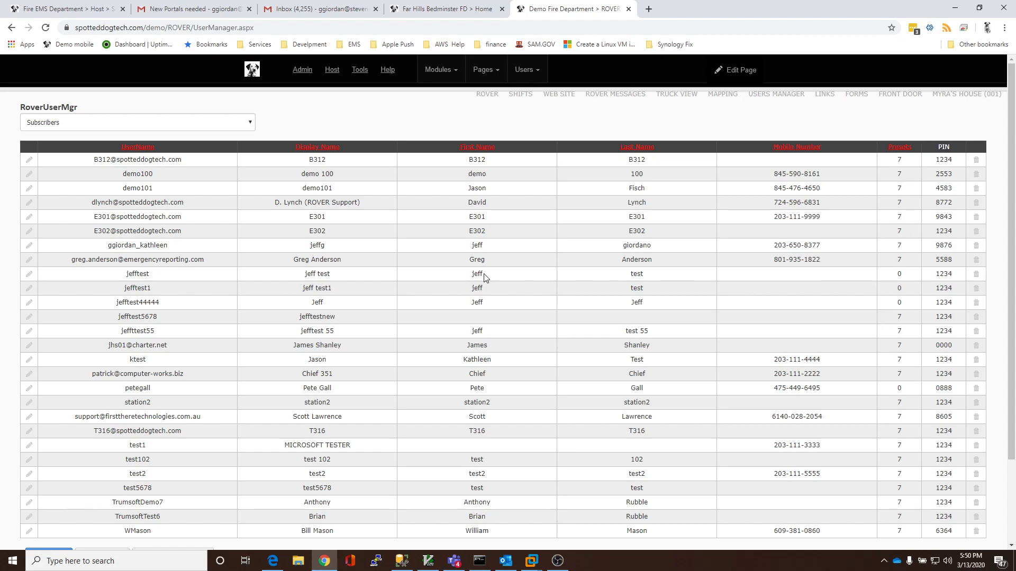
{"action": "left_click", "coordinate": [29, 279]}
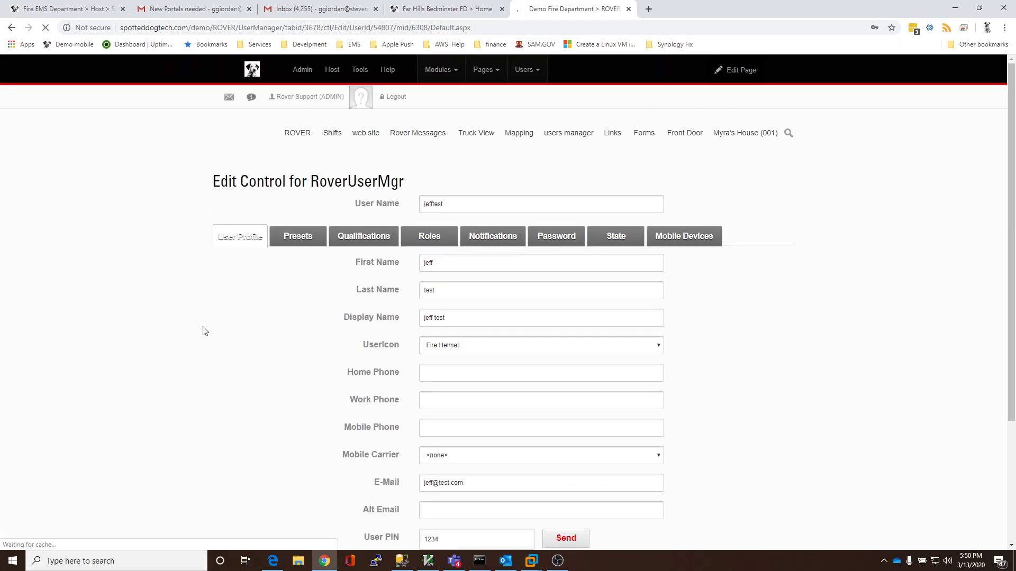
Copy presets between the test user and another chosen user, confirming the replacement
{"action": "left_click", "coordinate": [289, 247]}
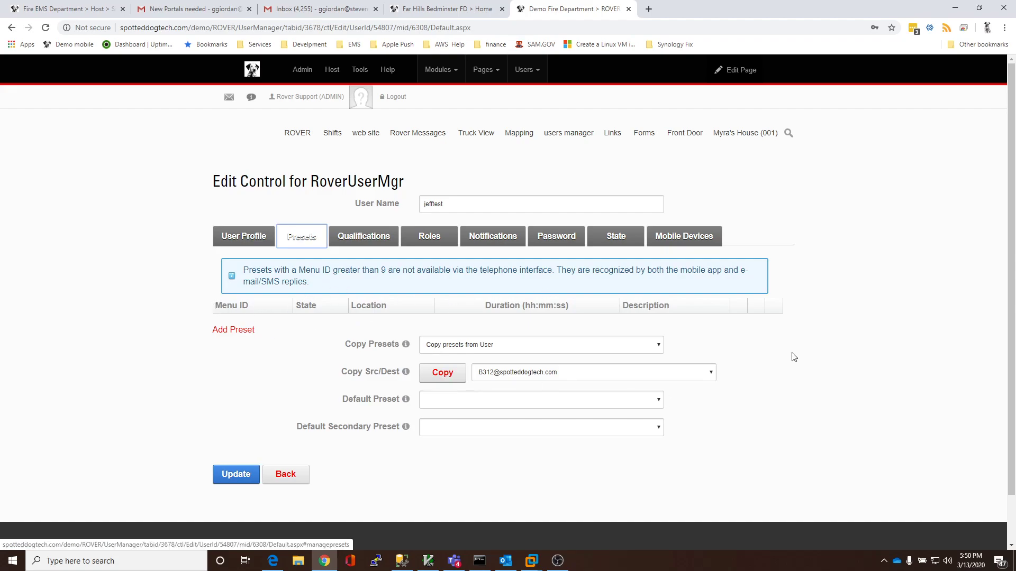
{"action": "left_click", "coordinate": [601, 374]}
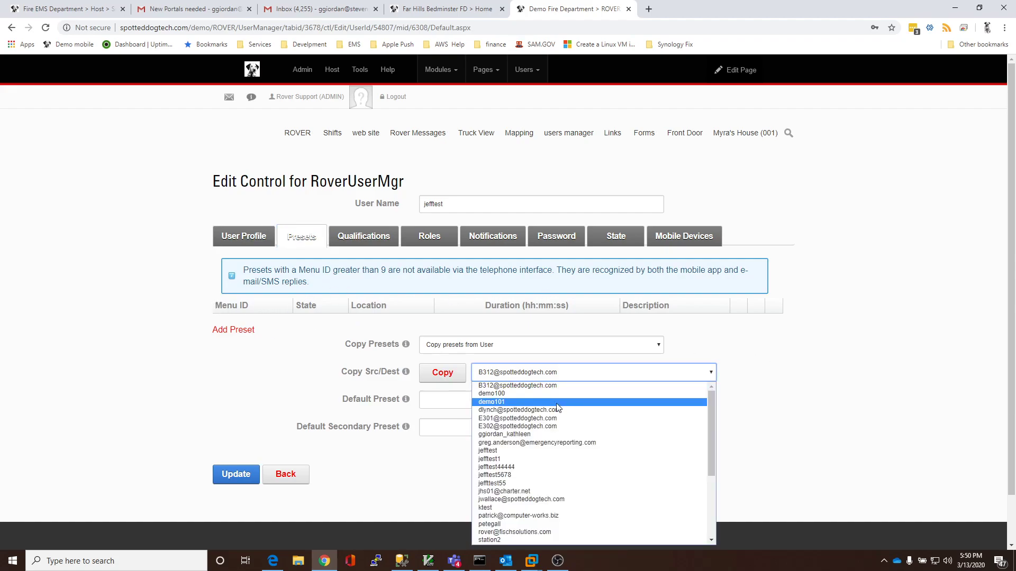
{"action": "left_click", "coordinate": [551, 435]}
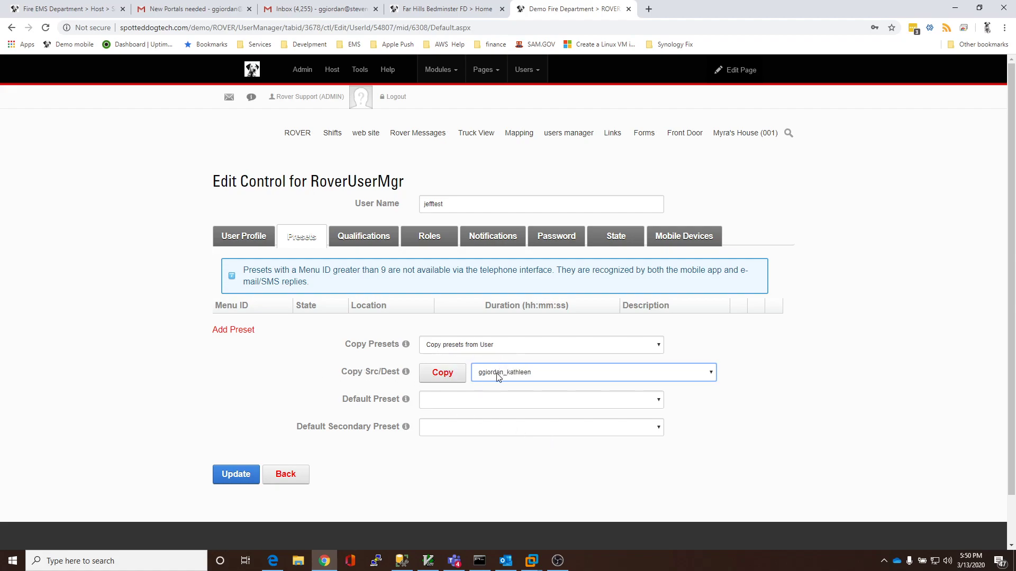
{"action": "left_click", "coordinate": [443, 373]}
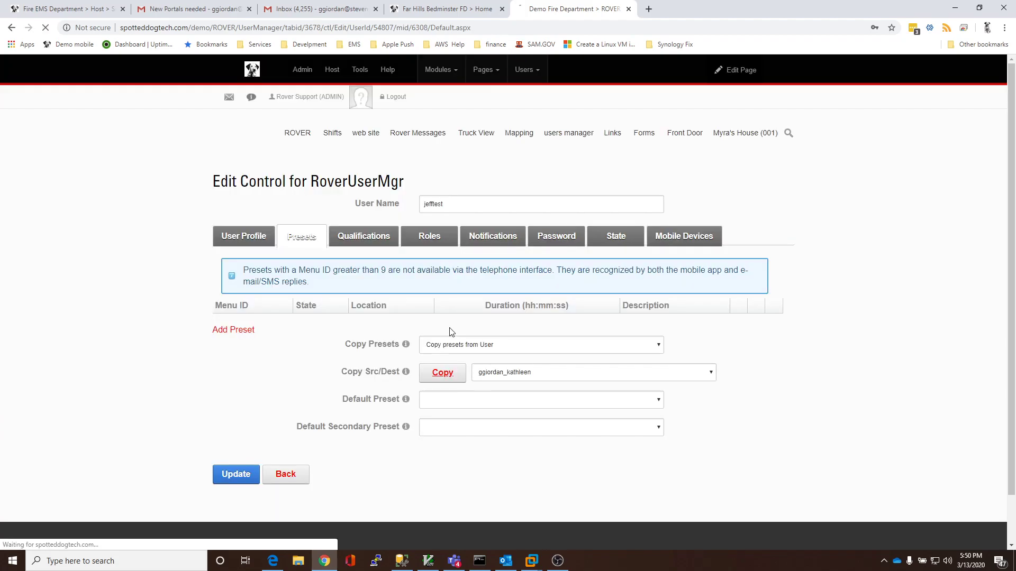
{"action": "left_click", "coordinate": [439, 337]}
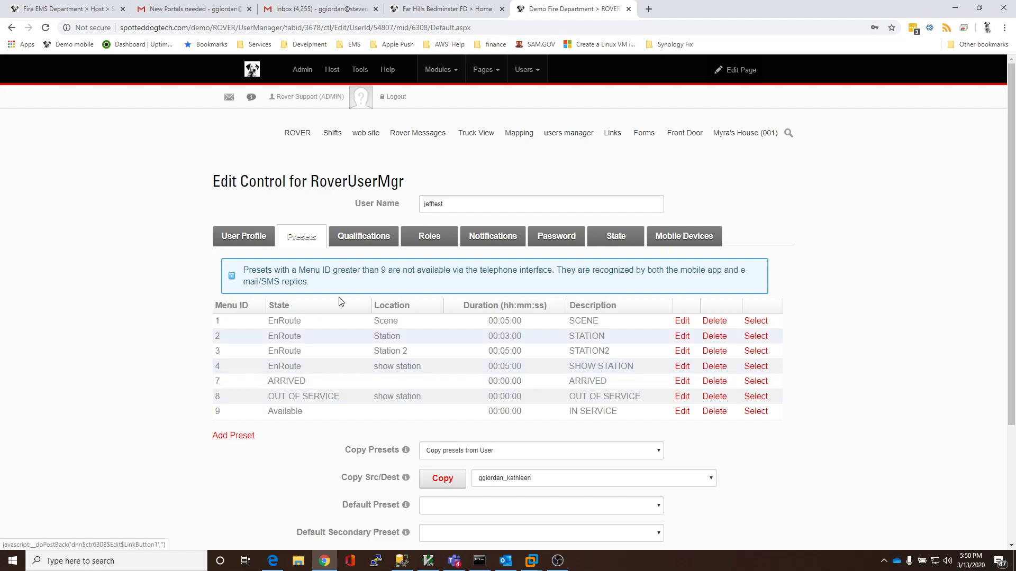
Add the test user's preset Menu ID 11 with state 'new out of service' and description 'N OOS'
{"action": "left_click", "coordinate": [234, 437]}
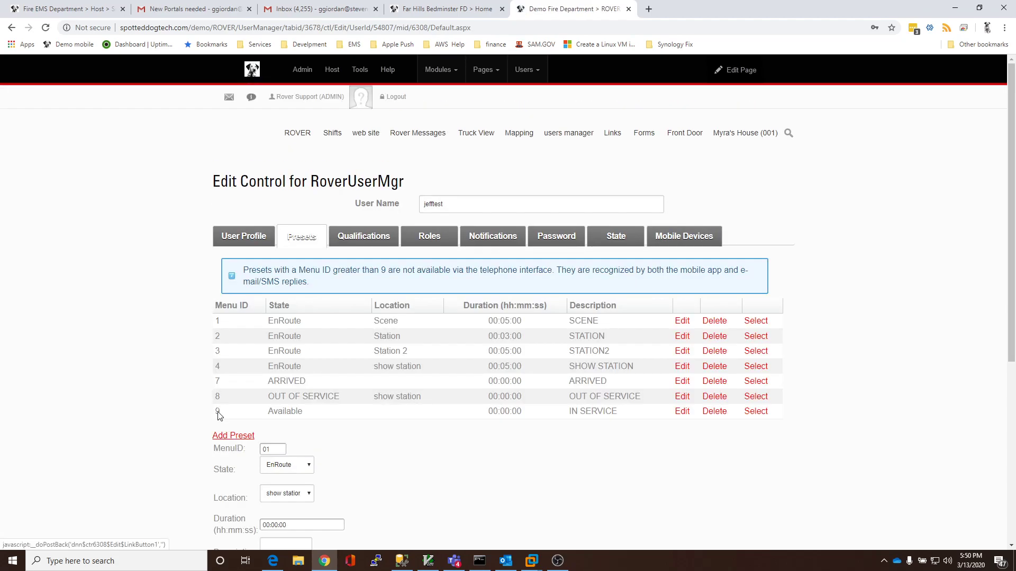
{"action": "double_click", "coordinate": [274, 446]}
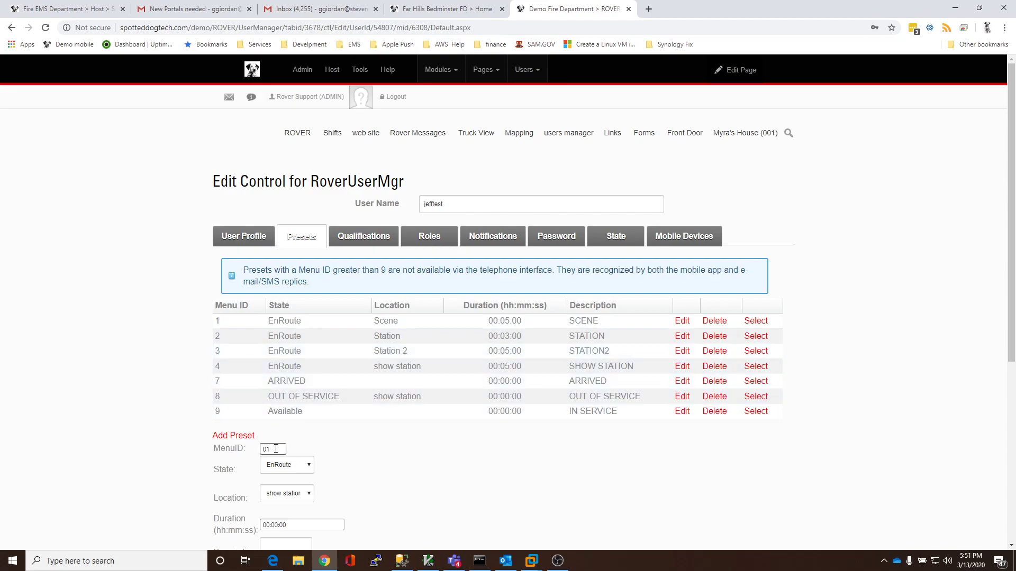
{"action": "key", "text": "Home"}
{"action": "left_click", "coordinate": [302, 466]}
{"action": "left_click", "coordinate": [280, 442]}
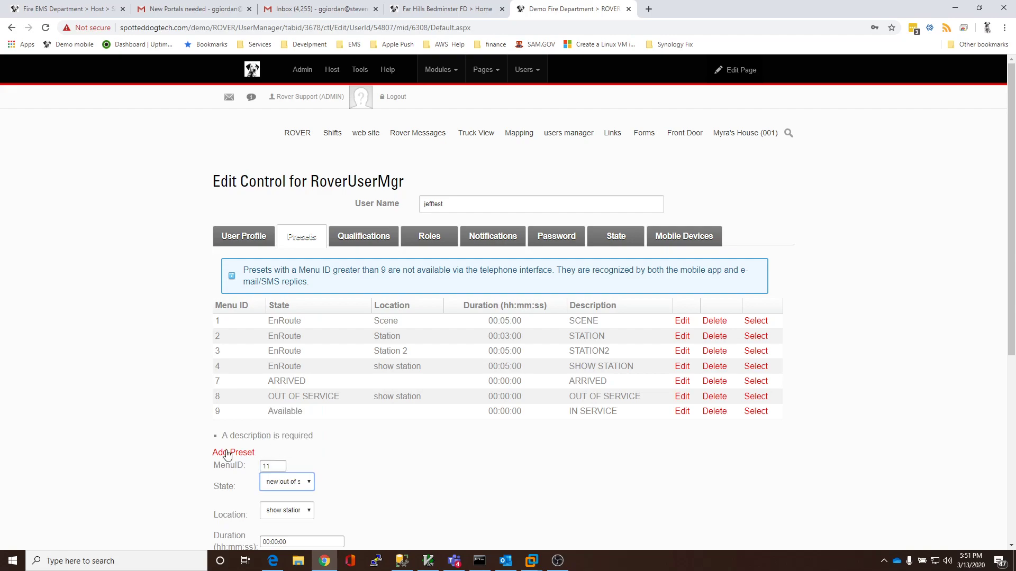
{"action": "scroll", "coordinate": [130, 442], "scroll_direction": "down", "scroll_amount": 2}
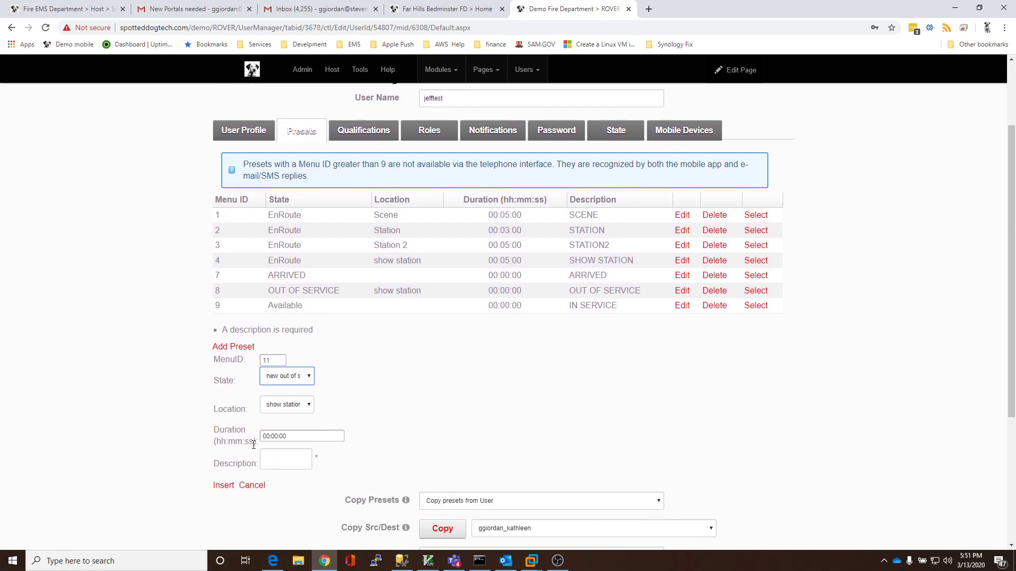
{"action": "left_click", "coordinate": [262, 459]}
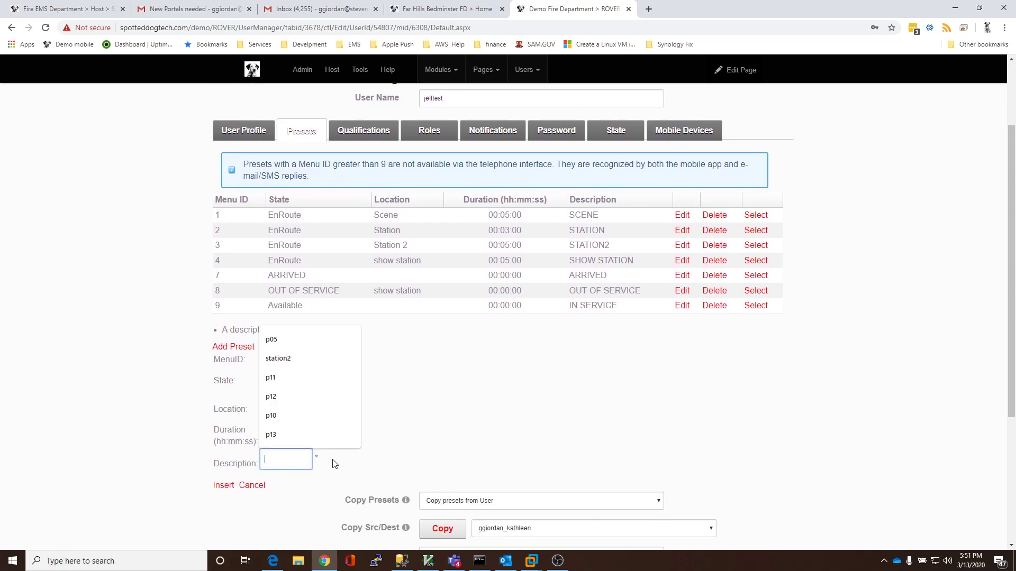
{"action": "type", "text": "N"}
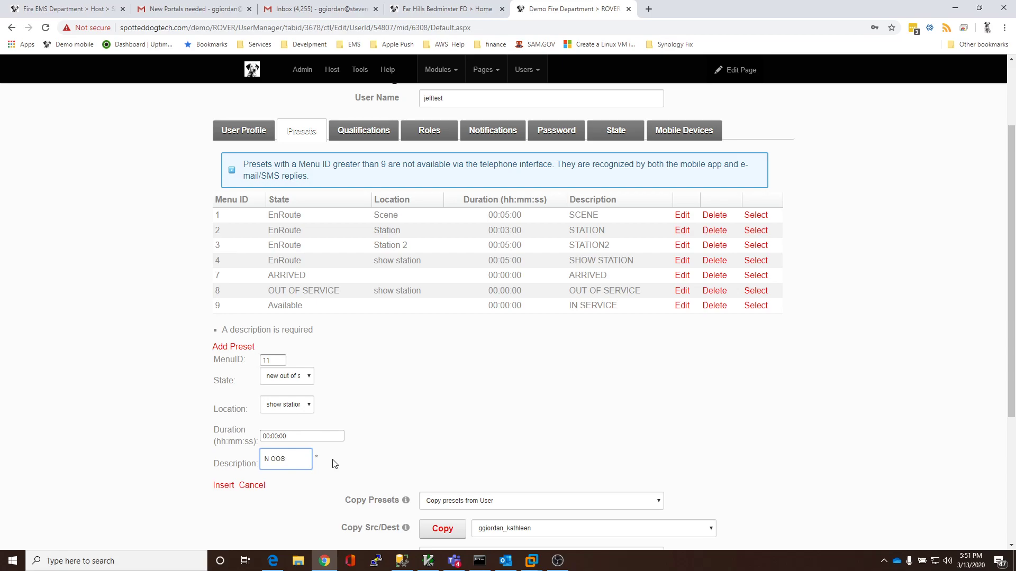
{"action": "type", "text": " OOS"}
{"action": "left_click", "coordinate": [224, 485]}
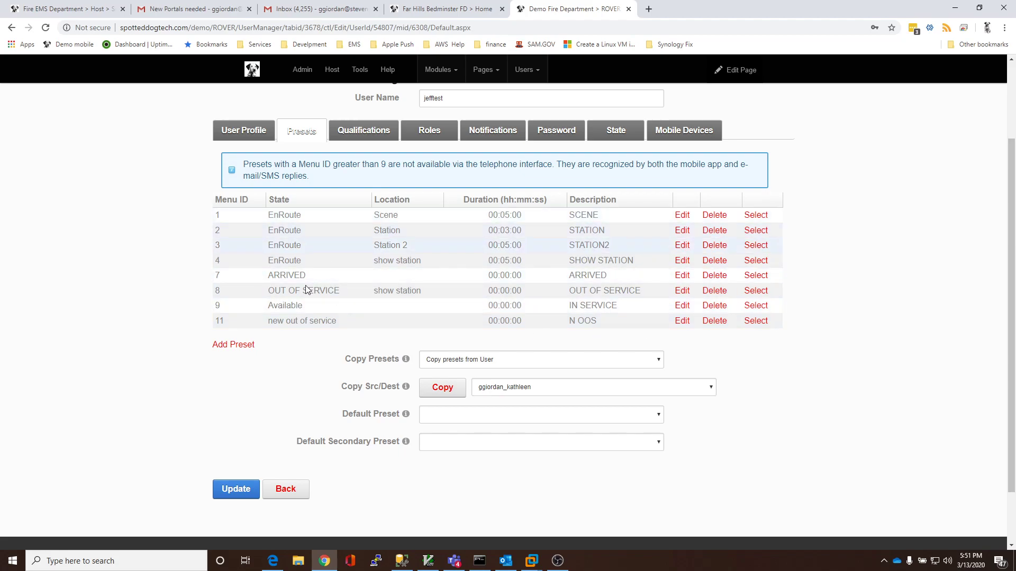
Go back to the RoverUserMgr list and open a second user's presets
{"action": "left_click", "coordinate": [284, 489]}
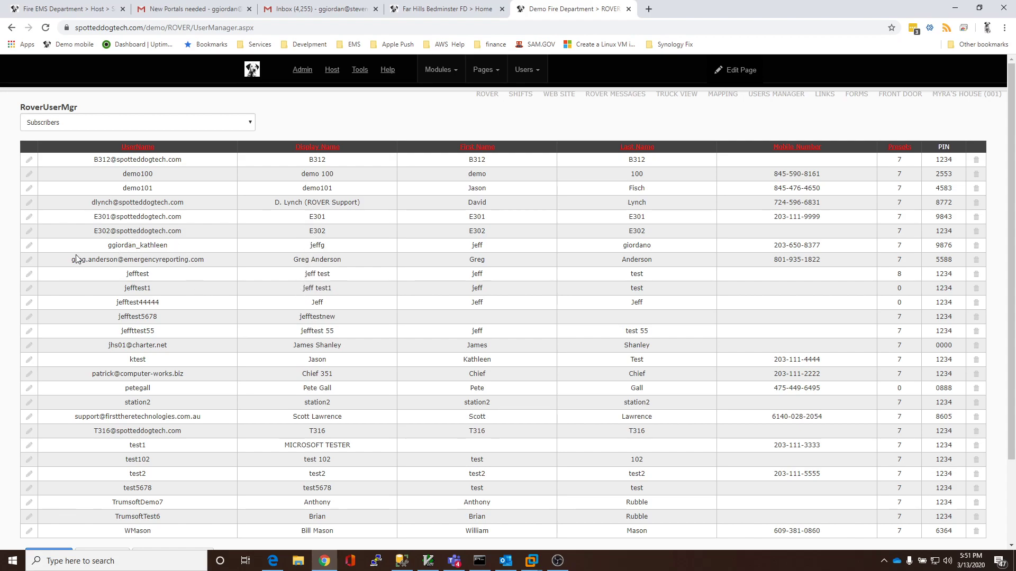
{"action": "left_click", "coordinate": [27, 247]}
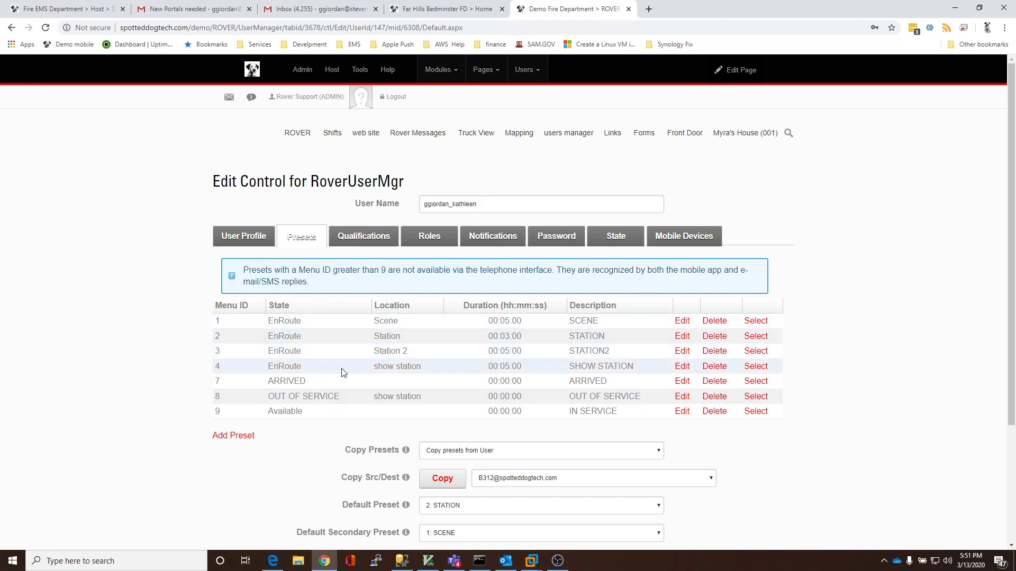
Insert the second user's preset 11 with state 'new out of service' and description 'N OOS'
{"action": "left_click", "coordinate": [238, 435]}
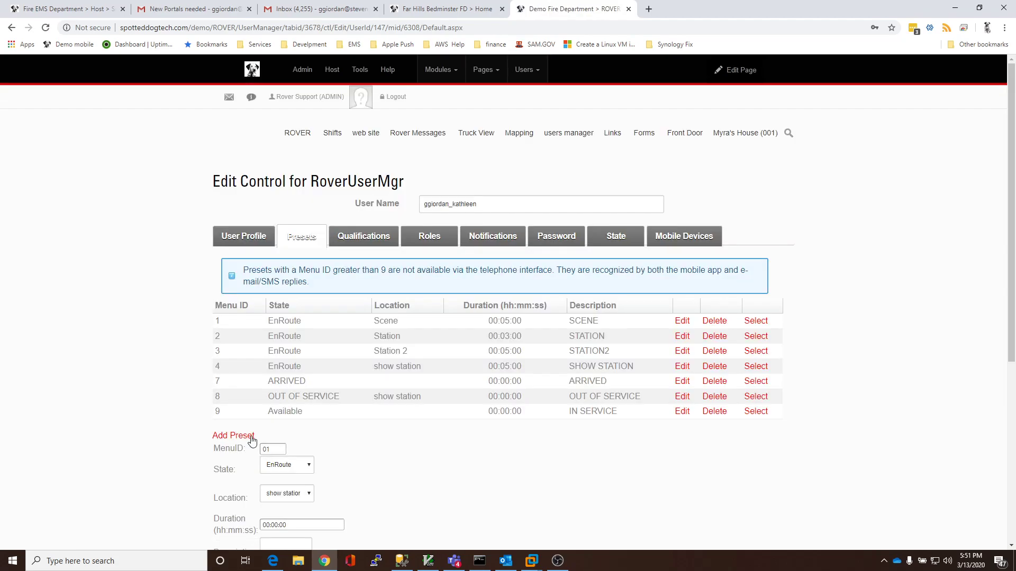
{"action": "type", "text": "1"}
{"action": "left_click", "coordinate": [287, 465]}
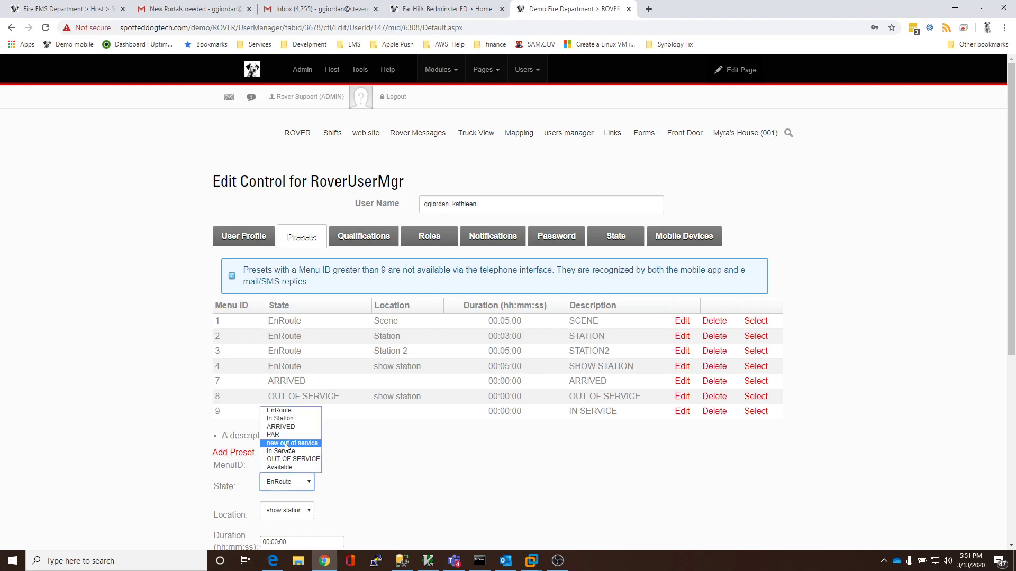
{"action": "left_click", "coordinate": [286, 446]}
{"action": "scroll", "coordinate": [171, 463], "scroll_direction": "down", "scroll_amount": 3}
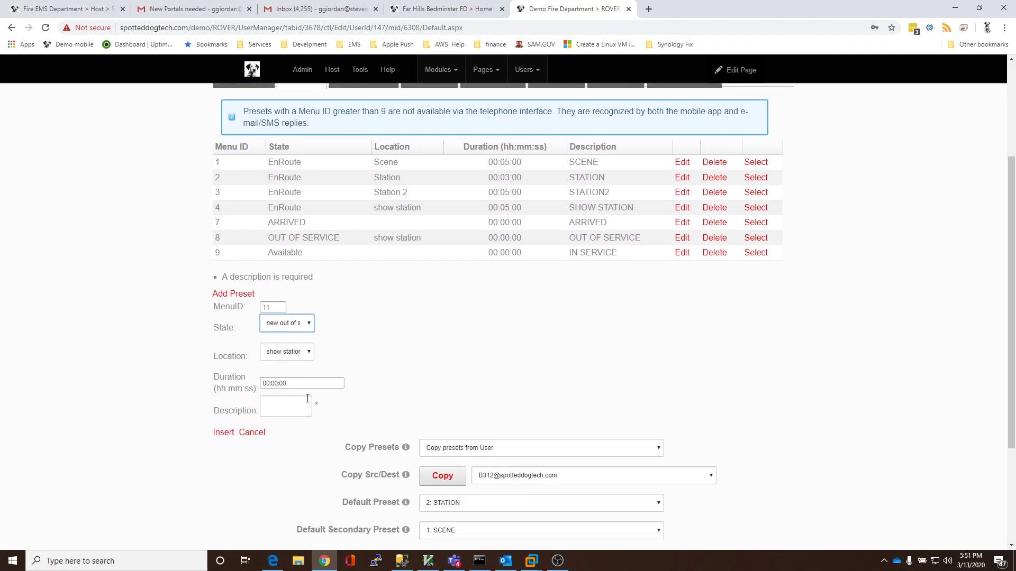
{"action": "left_click", "coordinate": [291, 404]}
{"action": "type", "text": "N O"}
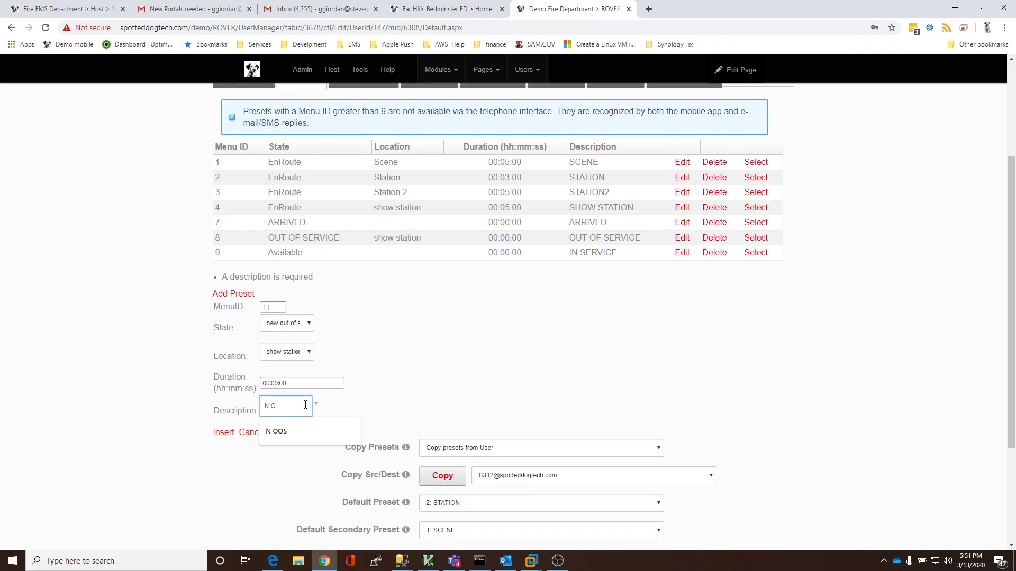
{"action": "type", "text": "OS"}
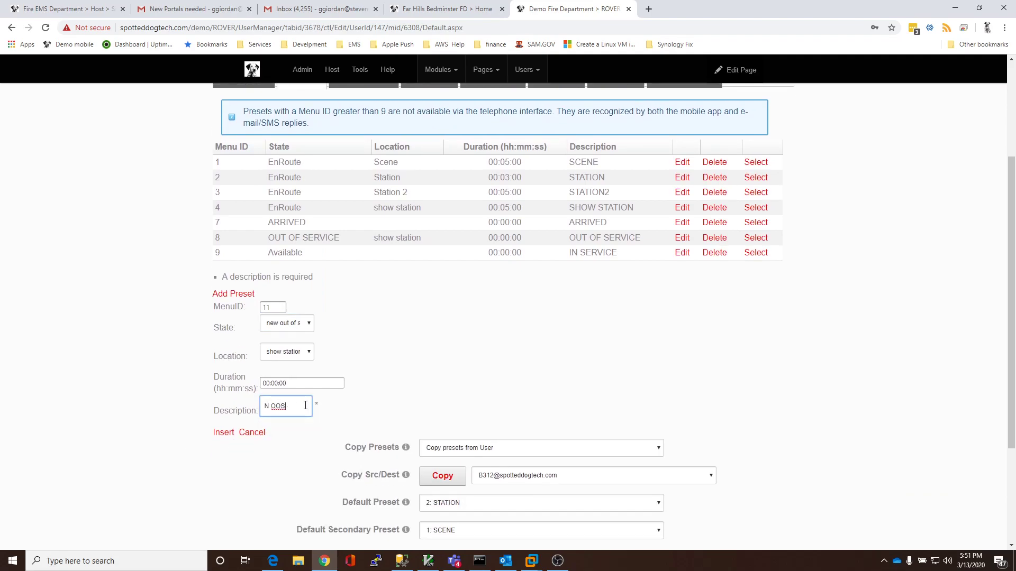
{"action": "left_click", "coordinate": [223, 433]}
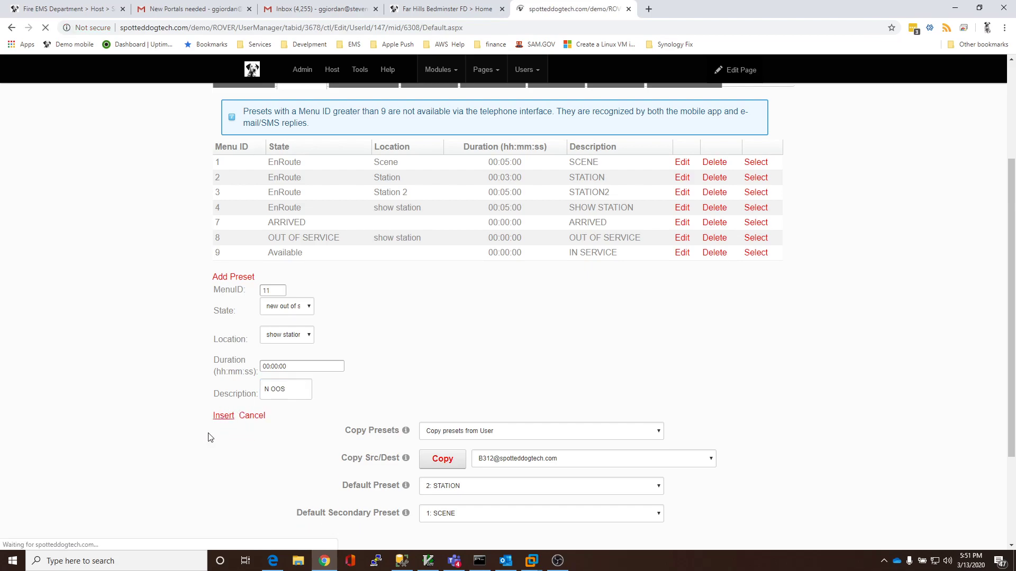
Launch the Rover Mobile app by searching 'rover' in the Start menu
{"action": "left_click", "coordinate": [10, 562]}
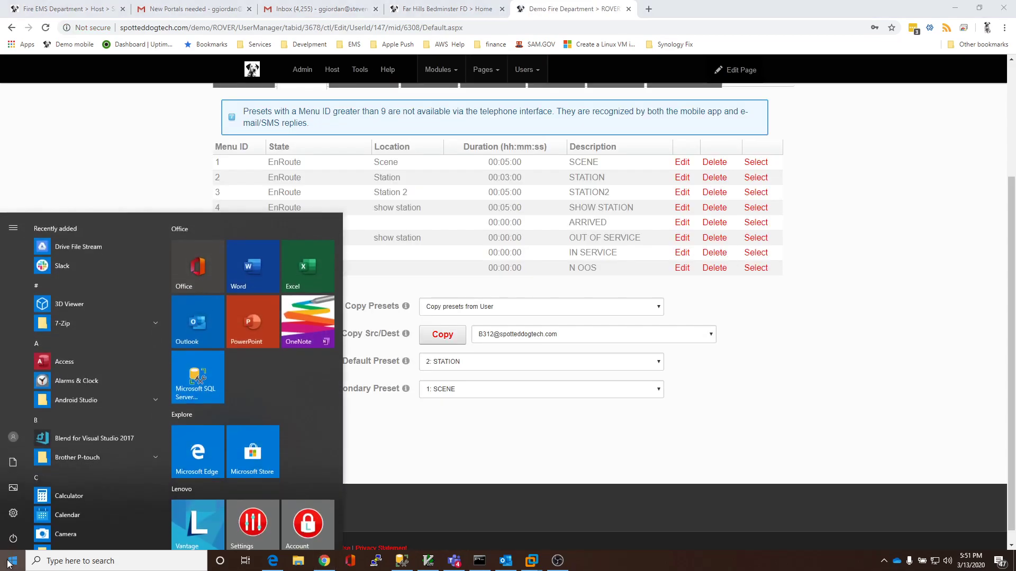
{"action": "type", "text": "rover"}
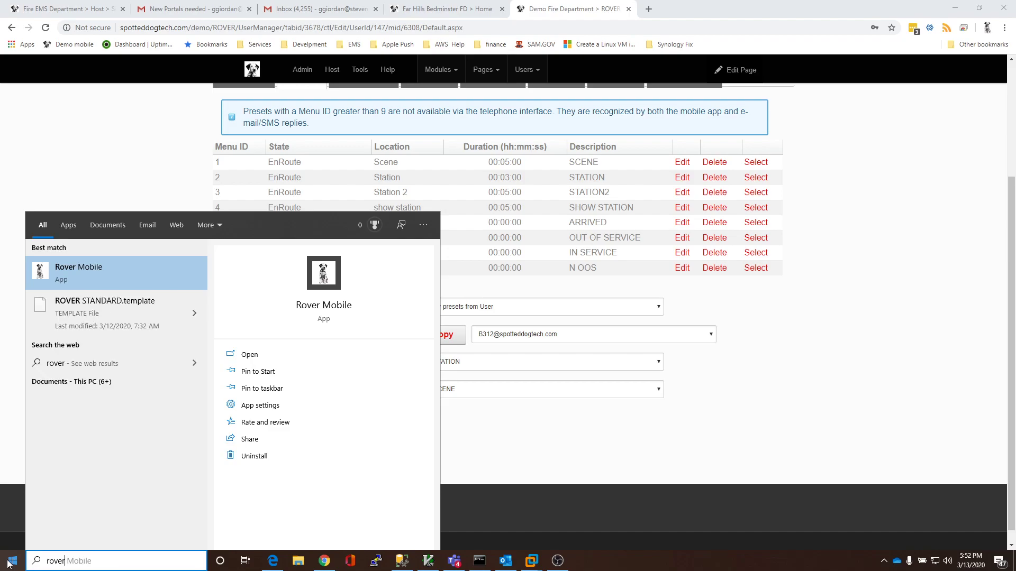
{"action": "left_click", "coordinate": [108, 256]}
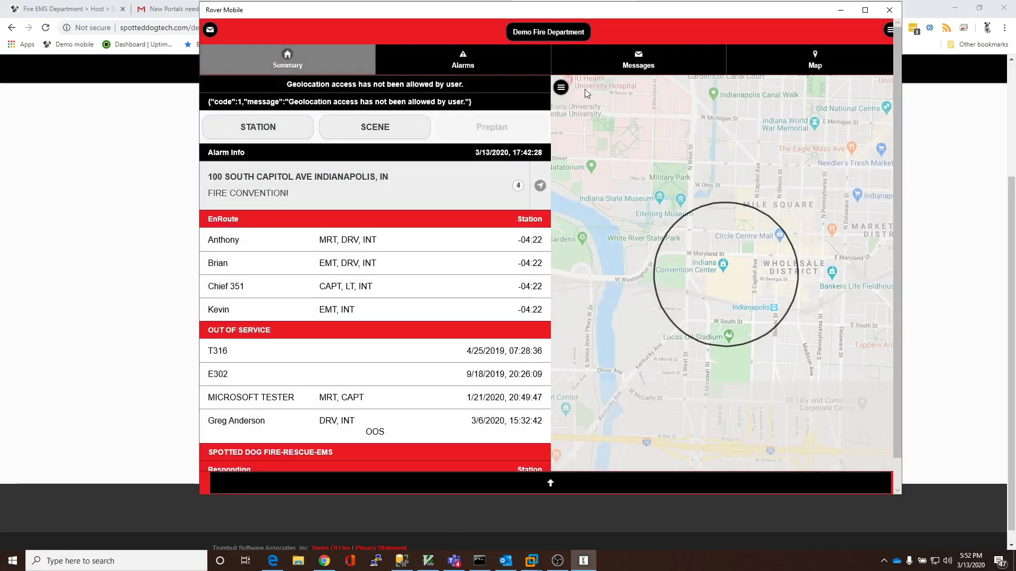
Re-fetch the account's setup data in Rover Mobile Settings and save it
{"action": "left_click", "coordinate": [889, 29]}
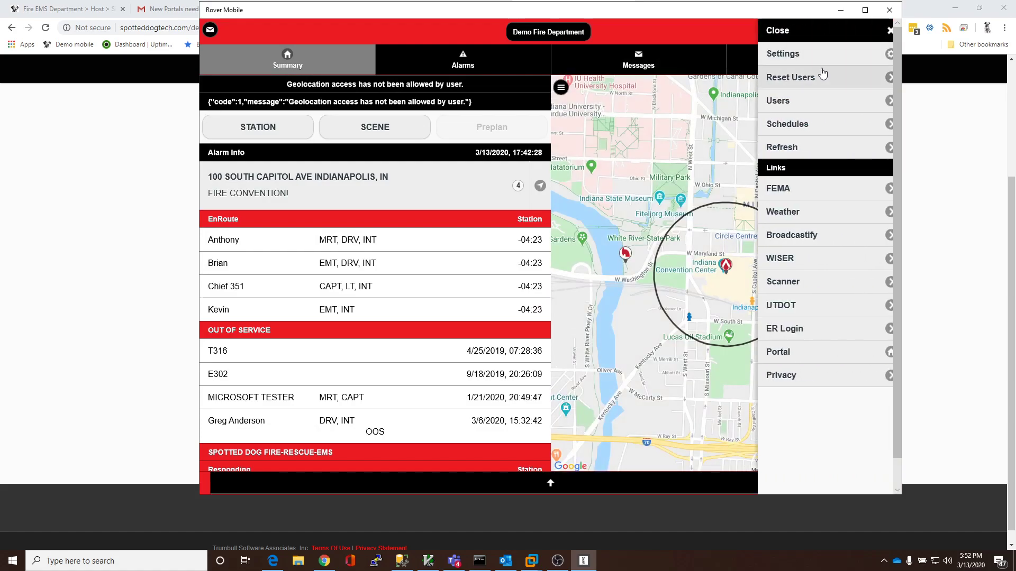
{"action": "left_click", "coordinate": [807, 63]}
{"action": "left_click", "coordinate": [771, 68]}
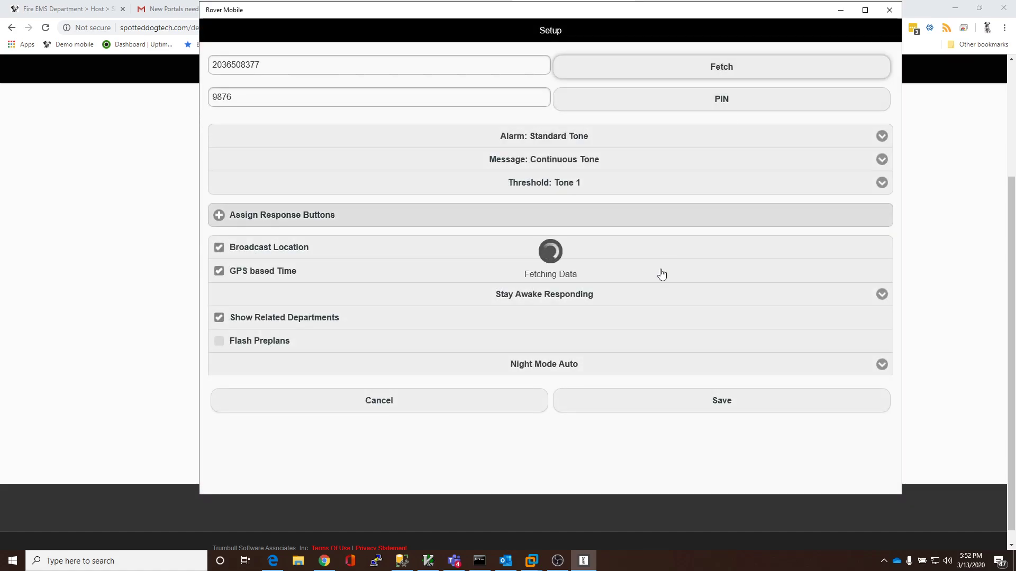
{"action": "left_click", "coordinate": [669, 415]}
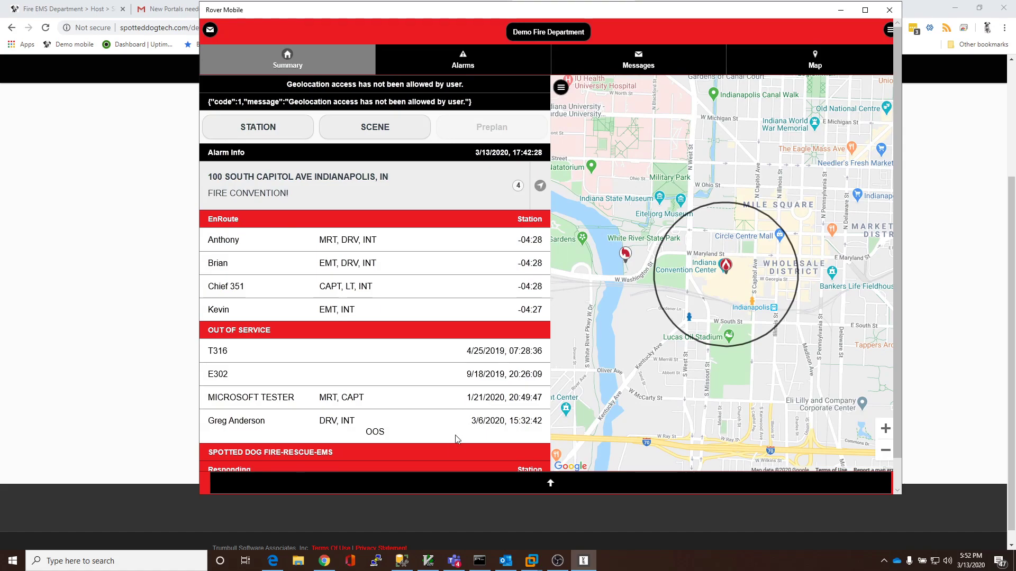
In Rover Mobile, set the status to N OOS with comment 'this is an example', then return to ROVER
{"action": "left_click", "coordinate": [480, 485]}
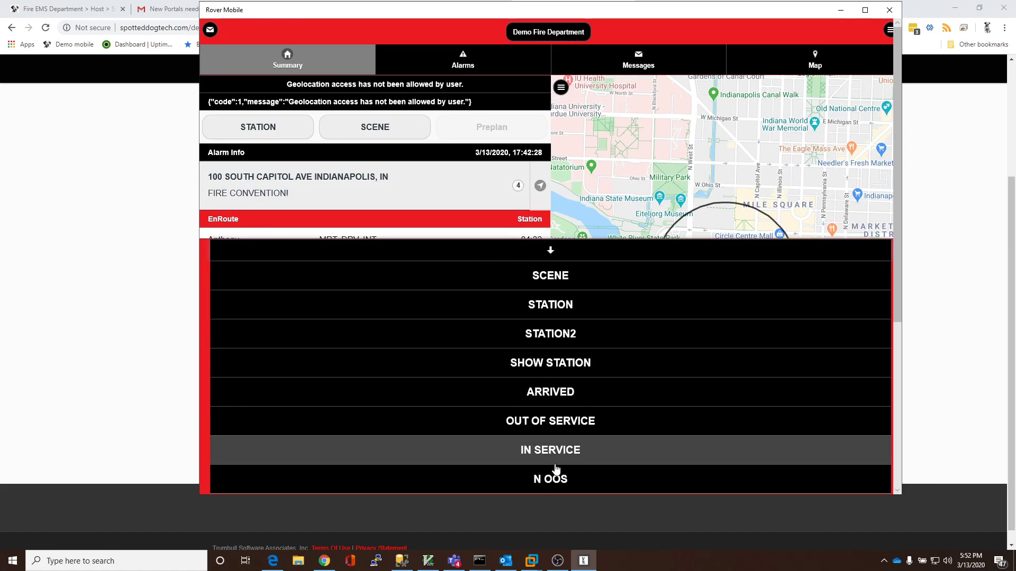
{"action": "left_click", "coordinate": [560, 482]}
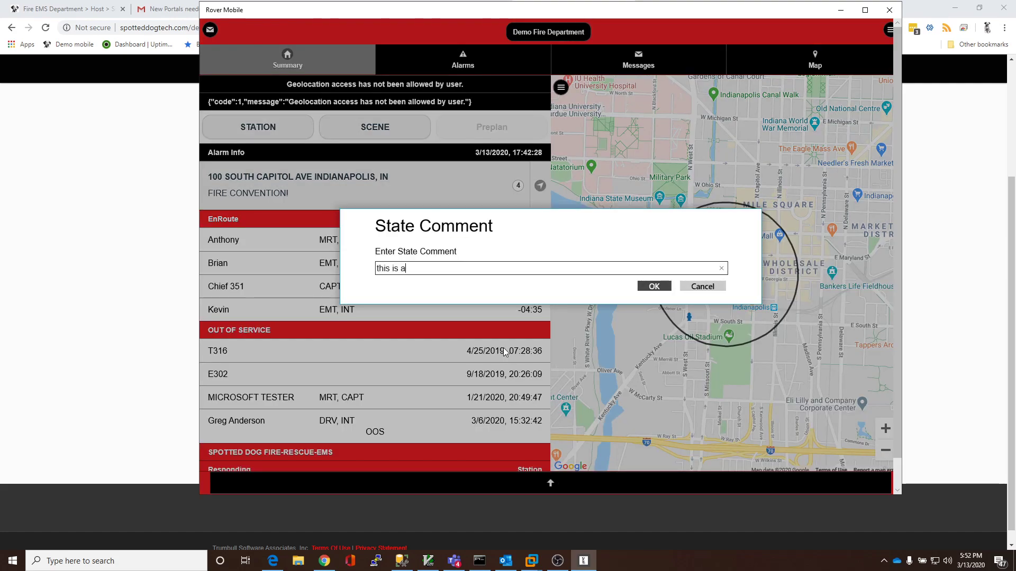
{"action": "type", "text": "this is an example"}
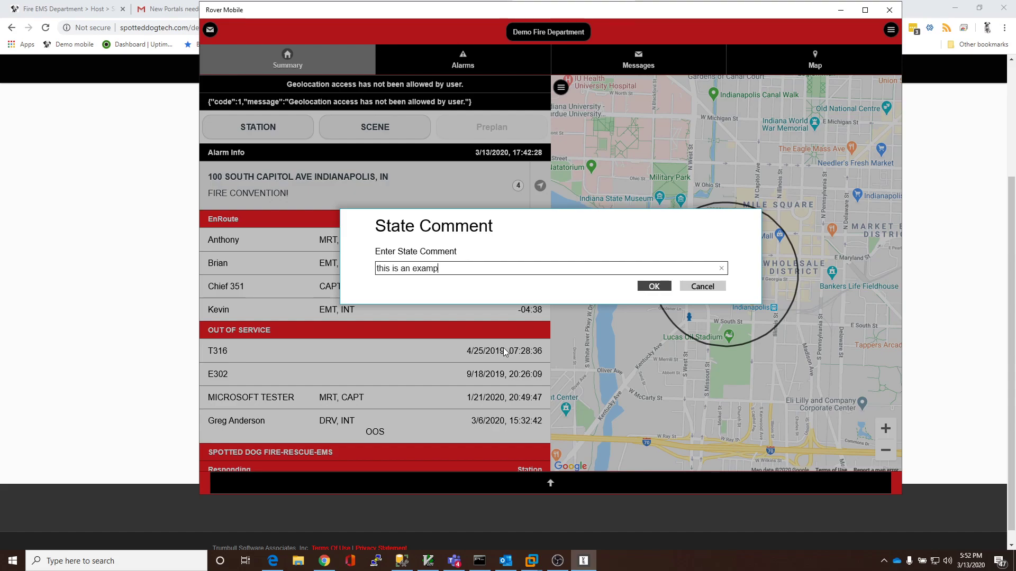
{"action": "left_click", "coordinate": [654, 287]}
{"action": "scroll", "coordinate": [429, 296], "scroll_direction": "down", "scroll_amount": 2}
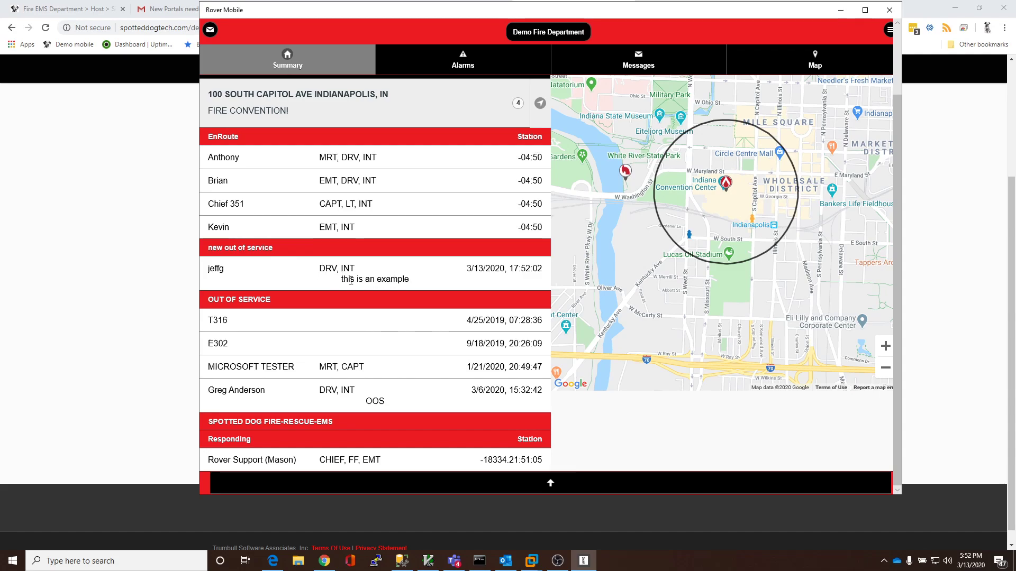
{"action": "left_click", "coordinate": [125, 262]}
Go to the Demo Fire Department station dashboard from the ROVER navigation link
{"action": "scroll", "coordinate": [281, 126], "scroll_direction": "up", "scroll_amount": 3}
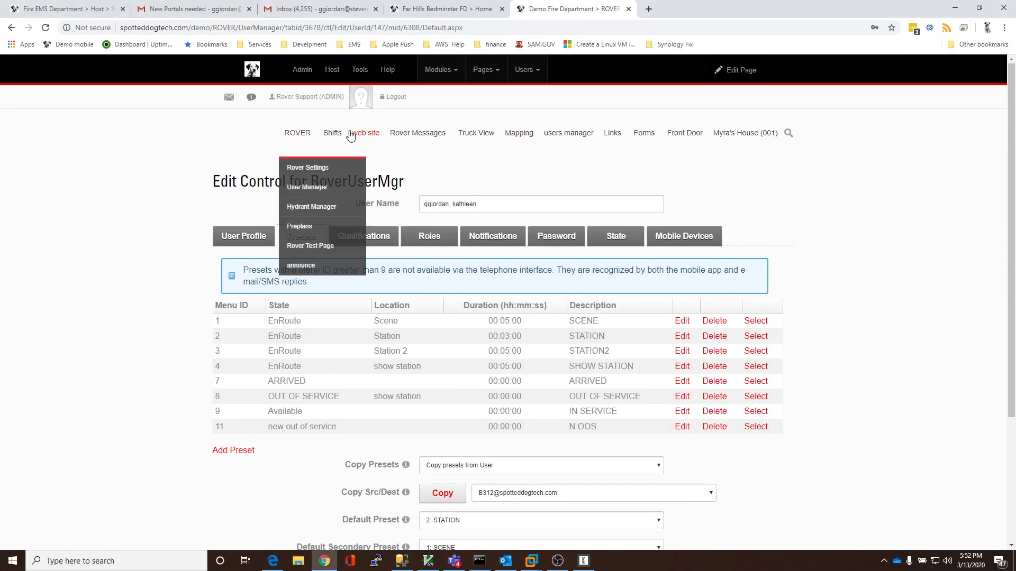
{"action": "left_click", "coordinate": [294, 136]}
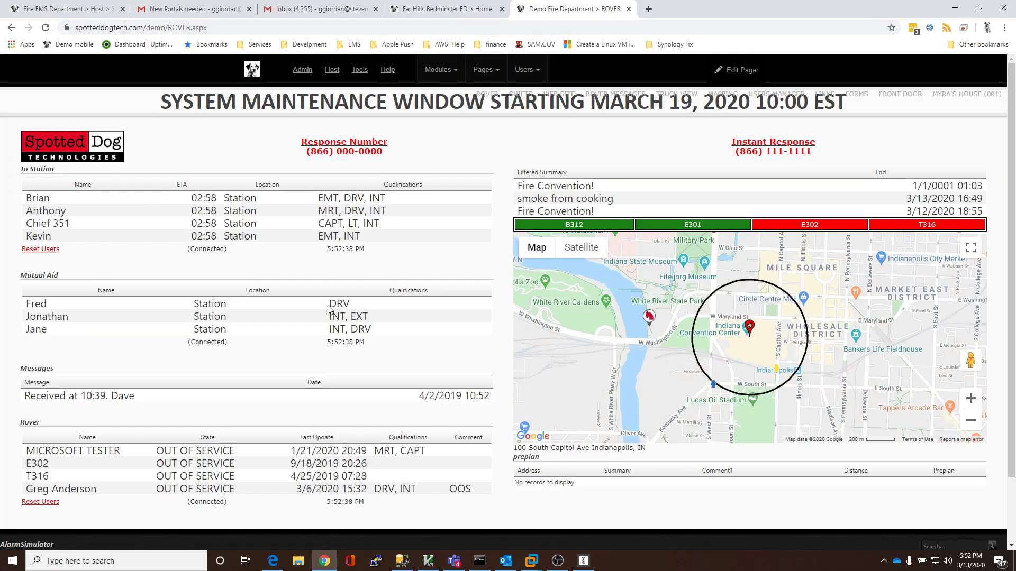
{"action": "scroll", "coordinate": [330, 309], "scroll_direction": "down", "scroll_amount": 2}
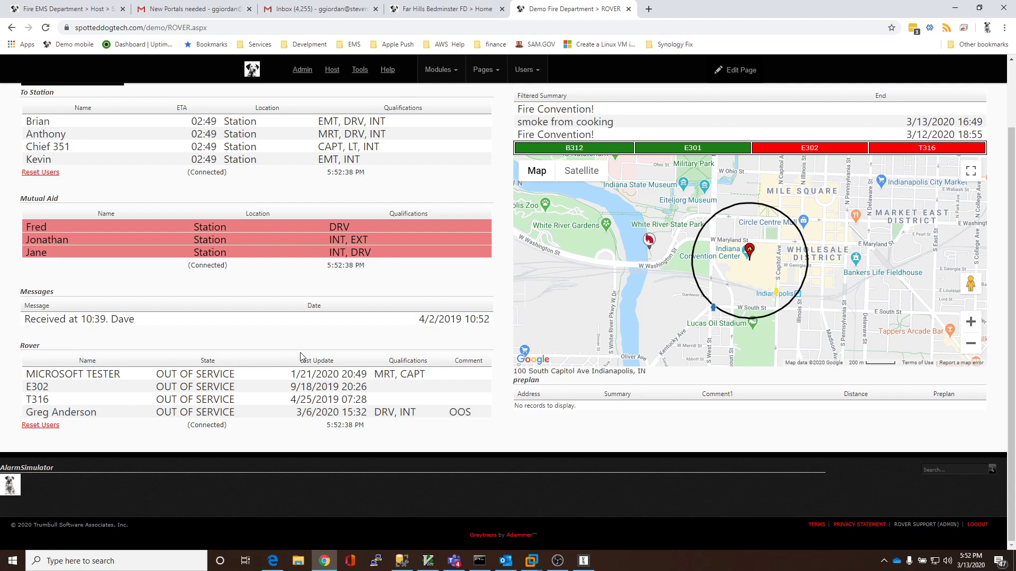
{"action": "scroll", "coordinate": [386, 252], "scroll_direction": "up", "scroll_amount": 2}
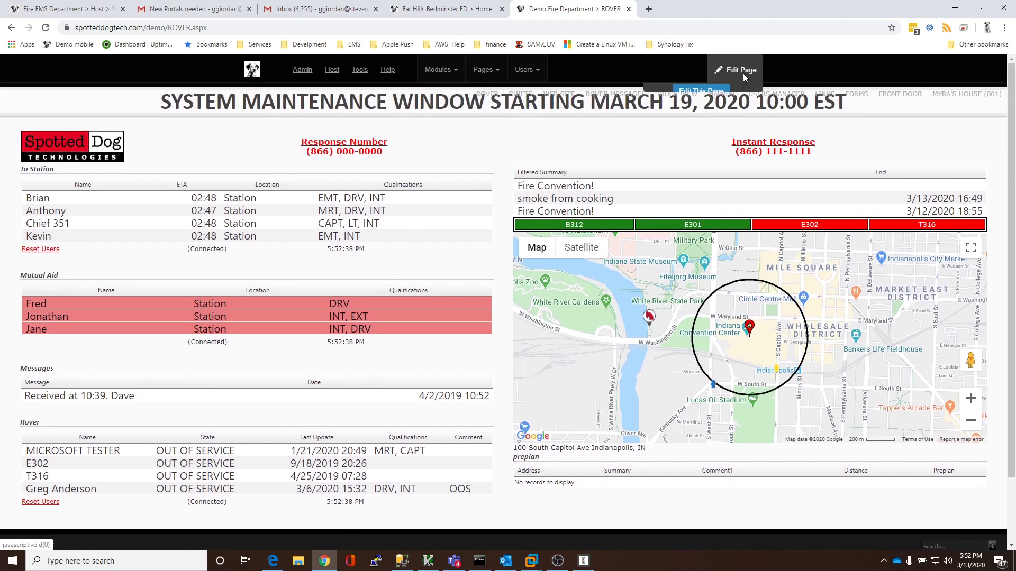
Switch the station display into edit mode via Edit This Page and reach the Rover module's gear menu
{"action": "mouse_move", "coordinate": [743, 73]}
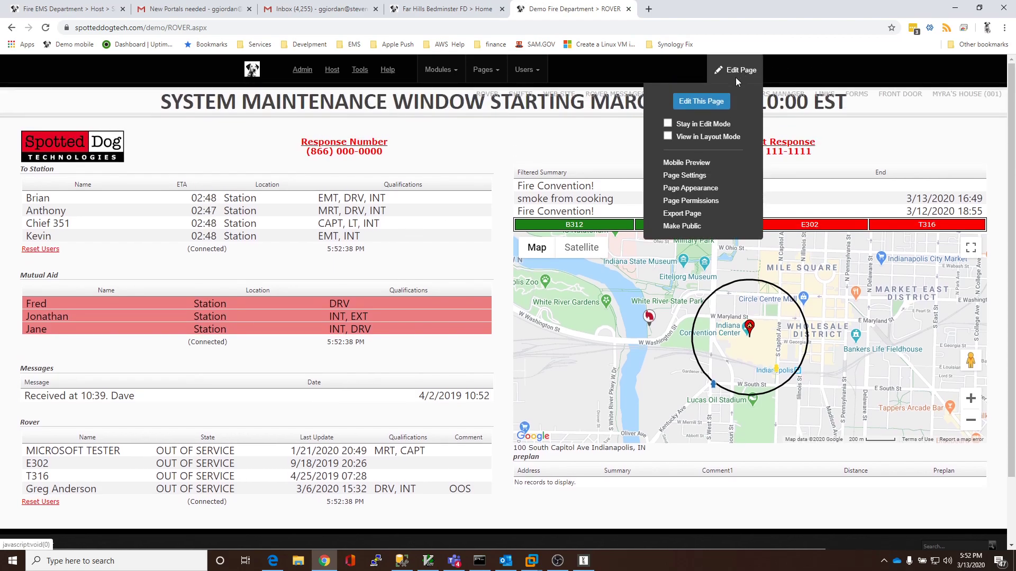
{"action": "left_click", "coordinate": [710, 108]}
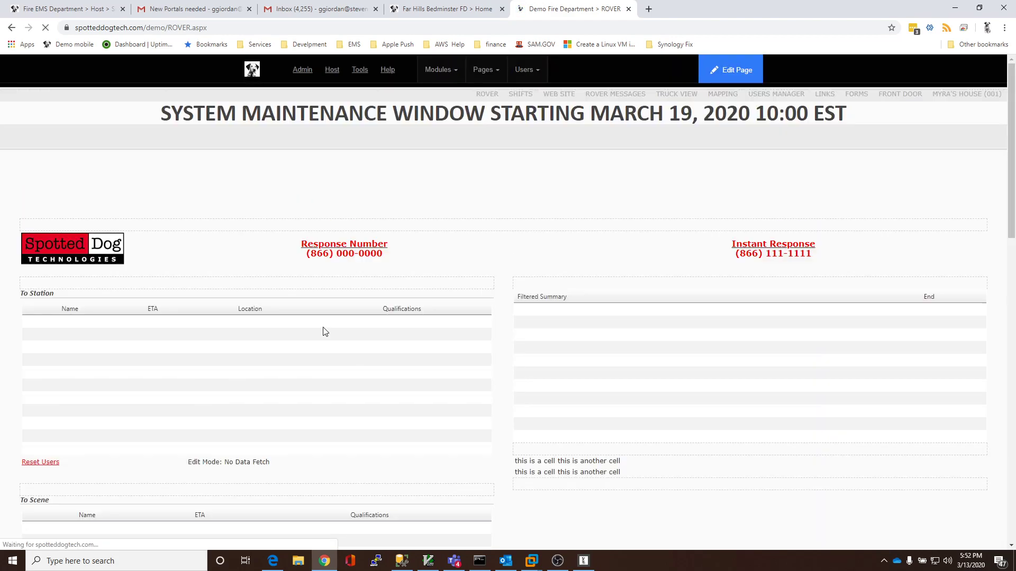
{"action": "scroll", "coordinate": [335, 354], "scroll_direction": "down", "scroll_amount": 8}
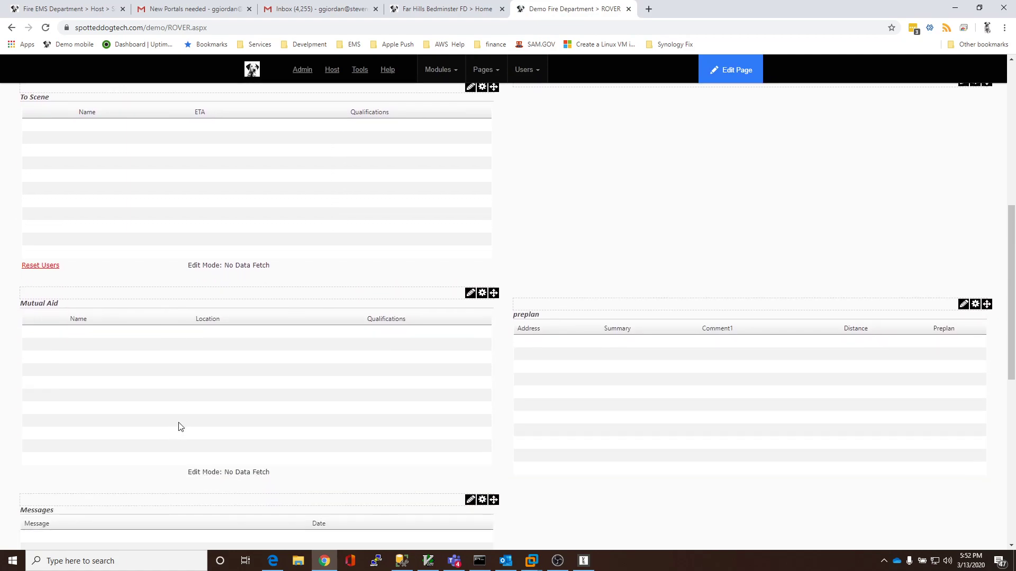
{"action": "scroll", "coordinate": [214, 180], "scroll_direction": "down", "scroll_amount": 8}
{"action": "scroll", "coordinate": [289, 186], "scroll_direction": "up", "scroll_amount": 2}
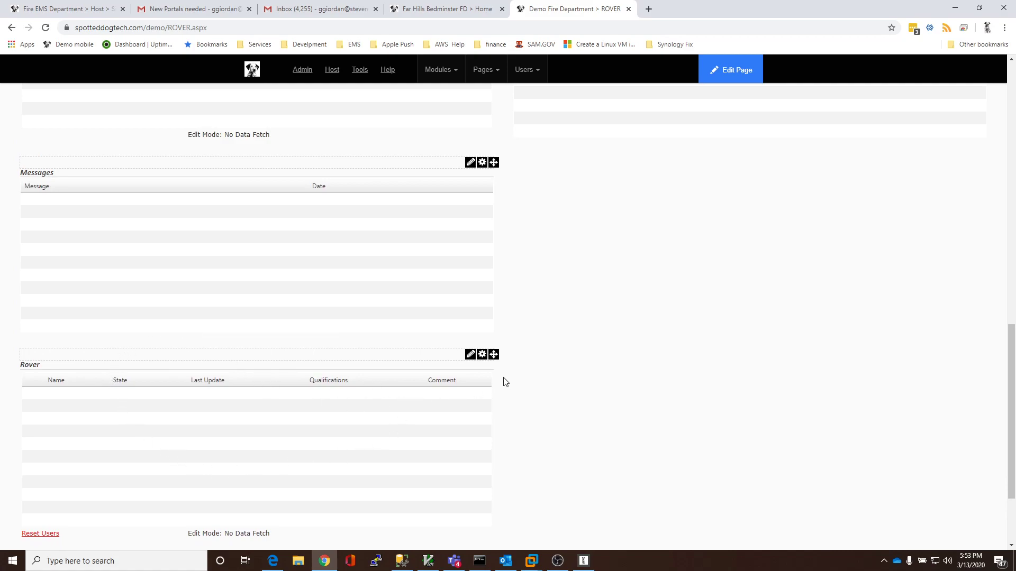
{"action": "mouse_move", "coordinate": [482, 355]}
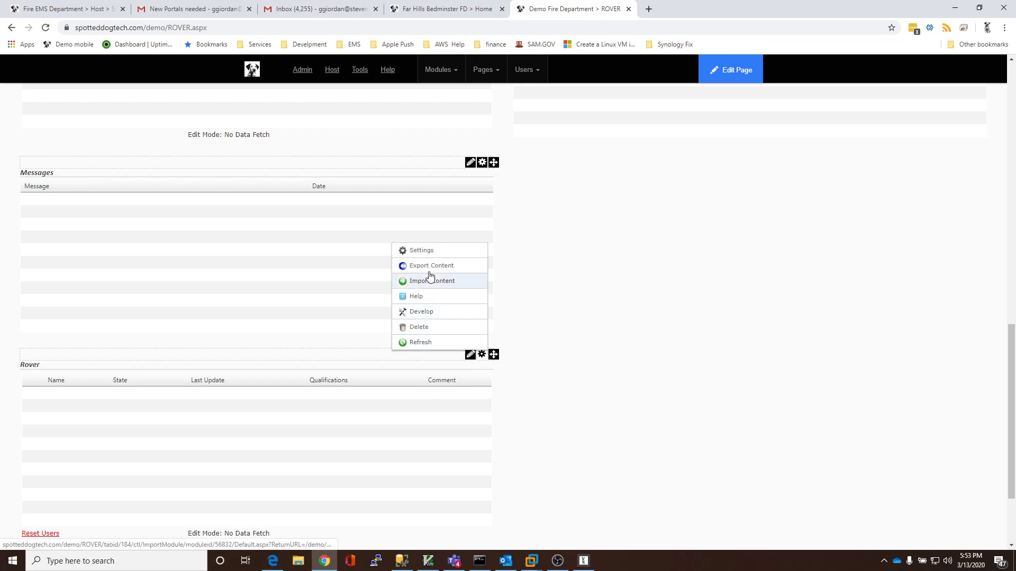
Move 'new out of service' into the Rover module's selected State Filter states and click Update
{"action": "left_click", "coordinate": [406, 251]}
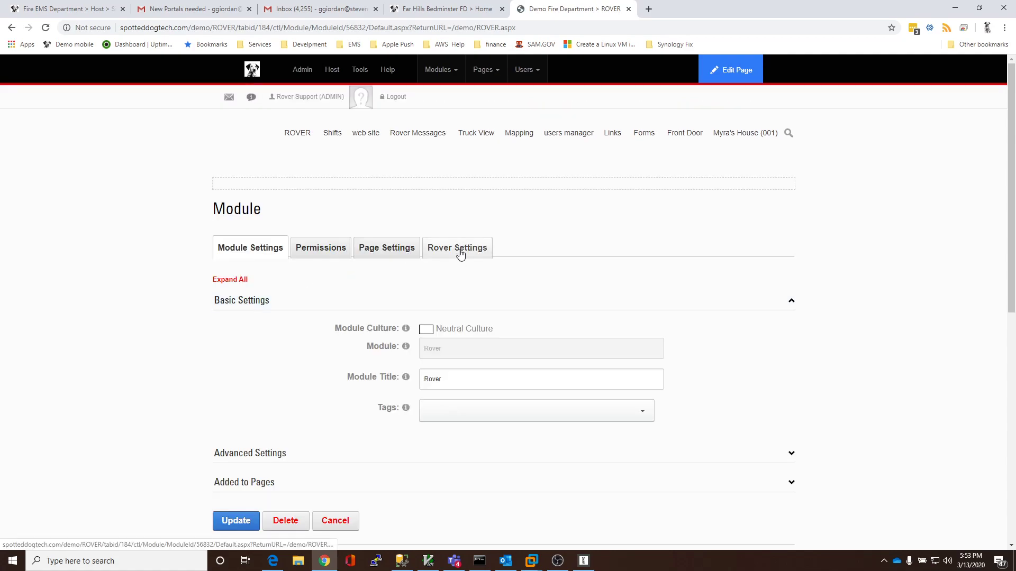
{"action": "left_click", "coordinate": [460, 253]}
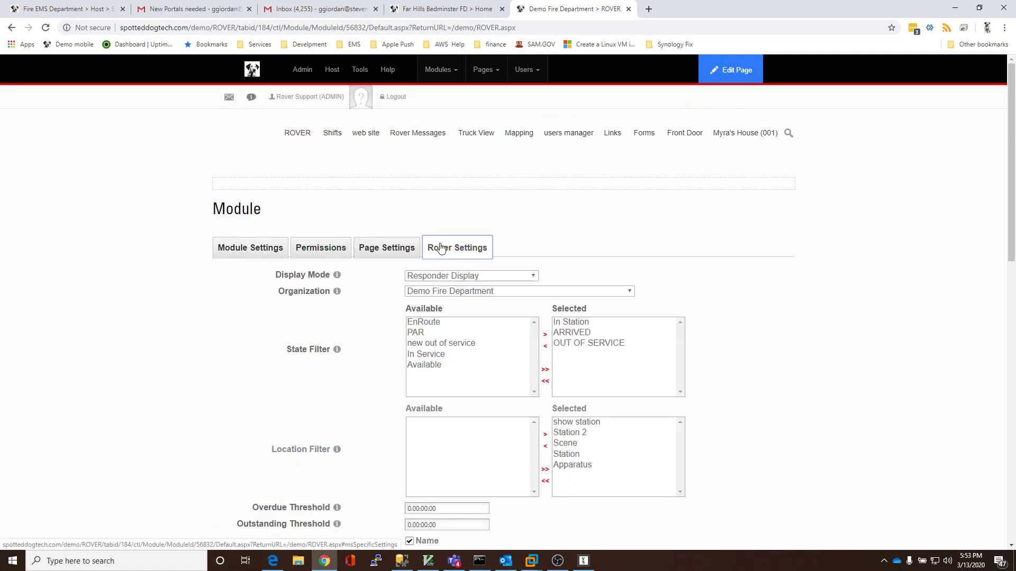
{"action": "scroll", "coordinate": [304, 369], "scroll_direction": "down", "scroll_amount": 1}
{"action": "left_click", "coordinate": [442, 291]}
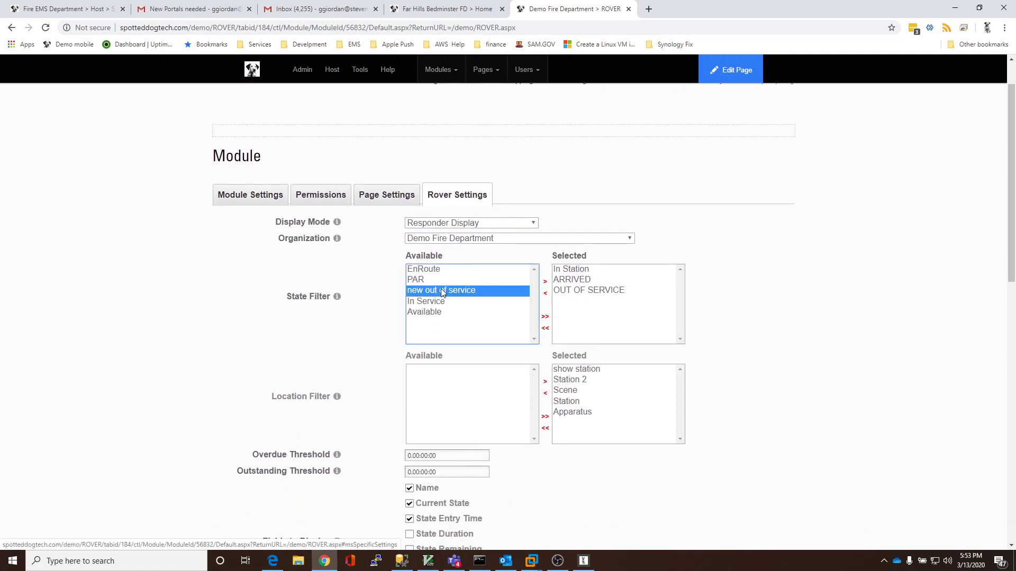
{"action": "left_click", "coordinate": [549, 280]}
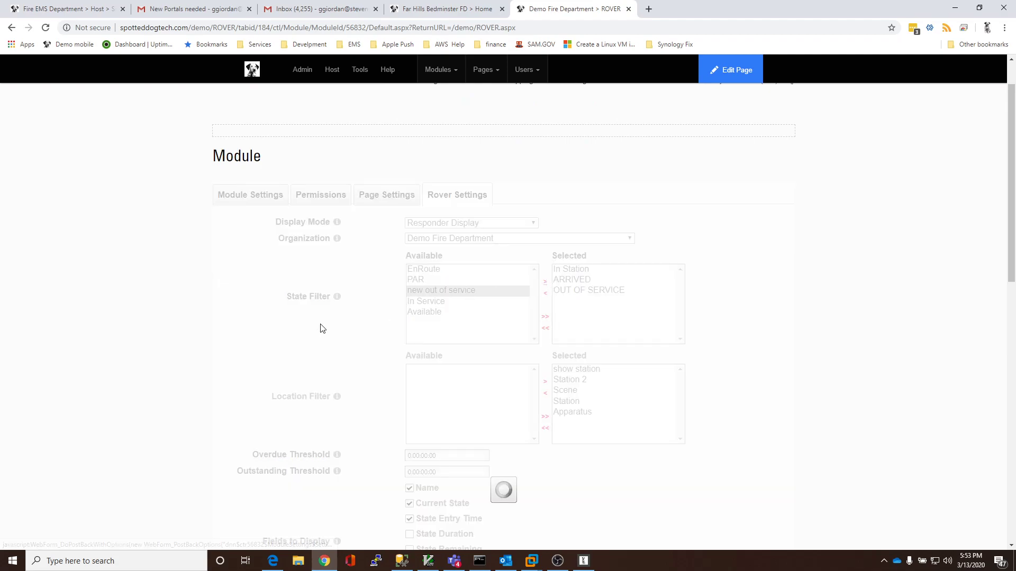
{"action": "scroll", "coordinate": [296, 344], "scroll_direction": "down", "scroll_amount": 3}
{"action": "scroll", "coordinate": [289, 346], "scroll_direction": "down", "scroll_amount": 2}
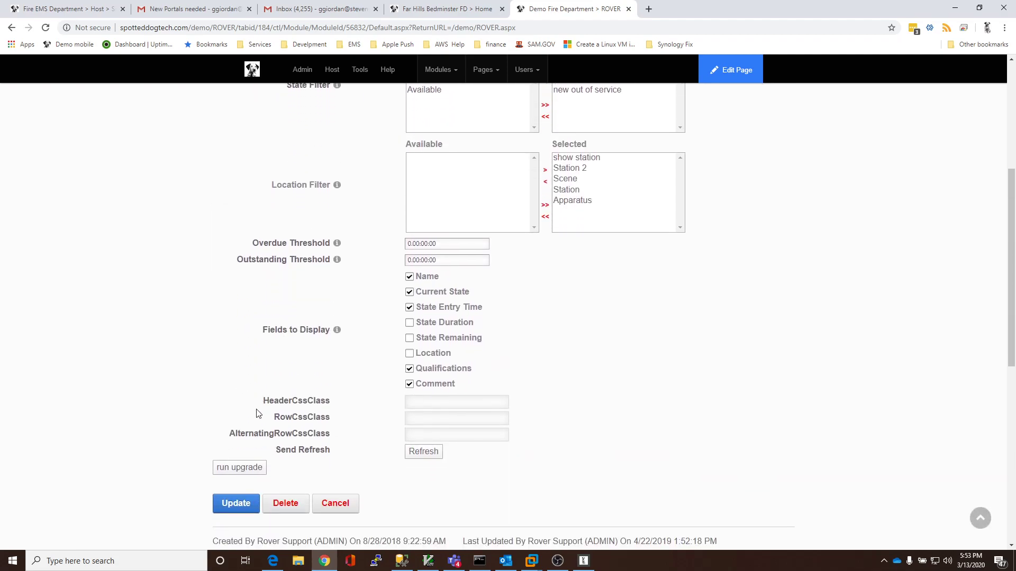
{"action": "left_click", "coordinate": [236, 503]}
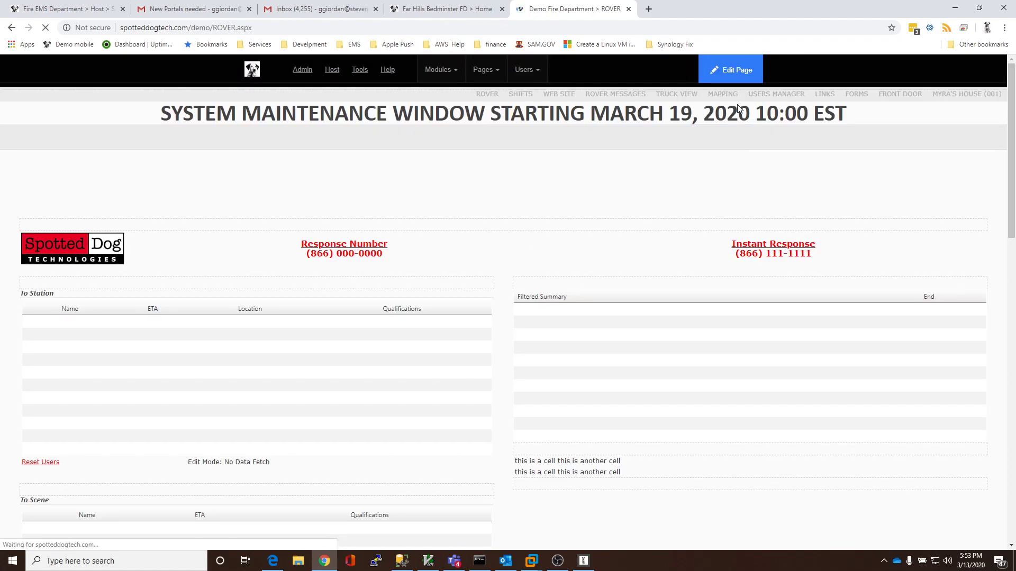
Close edit mode and highlight the responder row showing the new out of service state
{"action": "mouse_move", "coordinate": [725, 70]}
{"action": "left_click", "coordinate": [704, 100]}
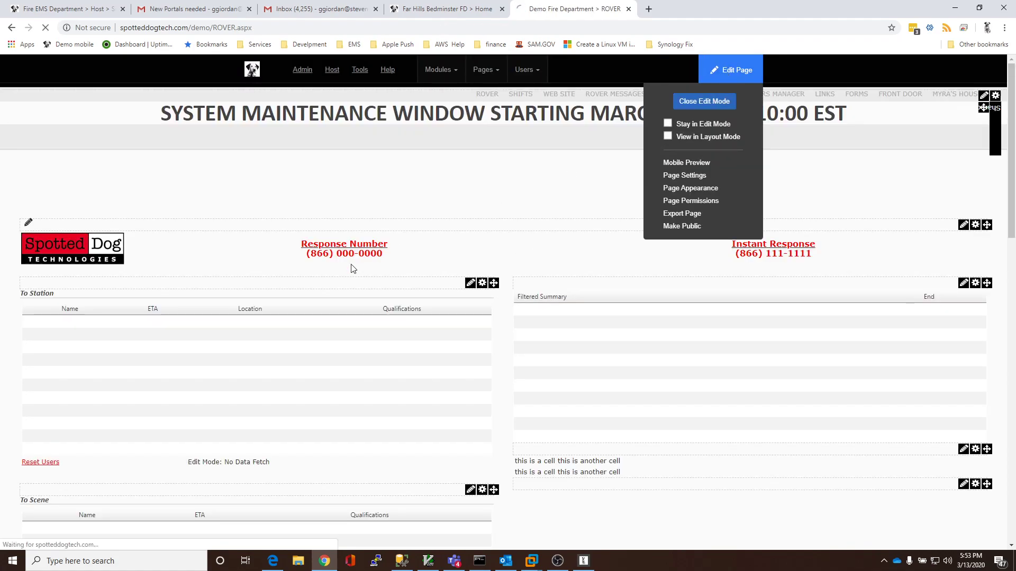
{"action": "scroll", "coordinate": [283, 295], "scroll_direction": "down", "scroll_amount": 1}
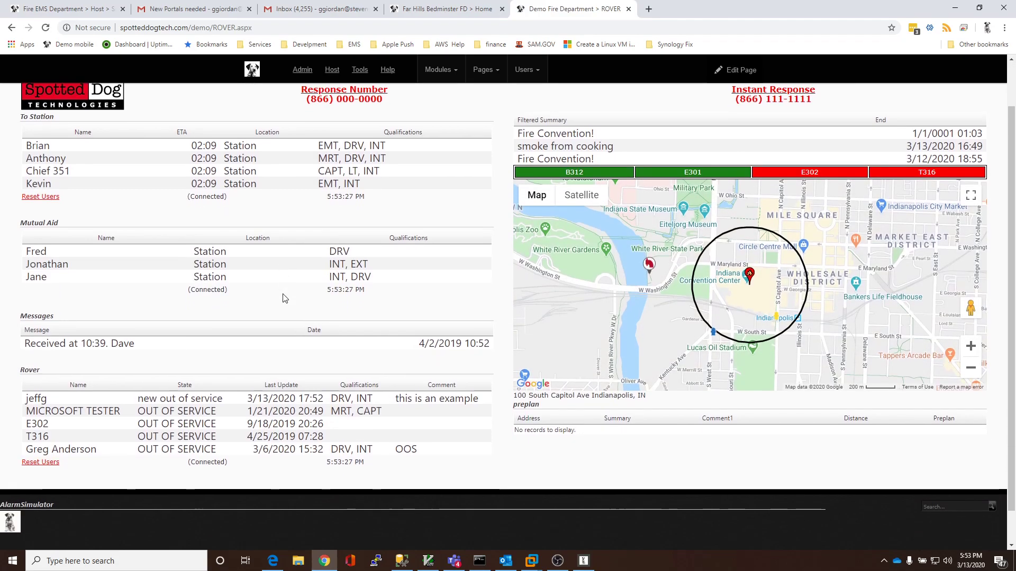
{"action": "left_click_drag", "start_coordinate": [98, 400], "coordinate": [355, 400]}
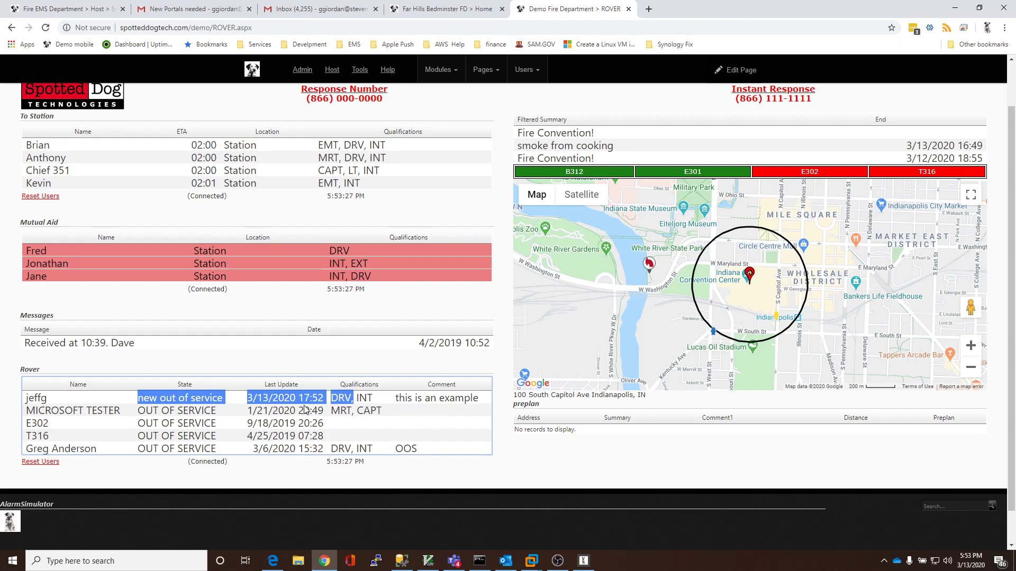
{"action": "scroll", "coordinate": [194, 415], "scroll_direction": "up", "scroll_amount": 1}
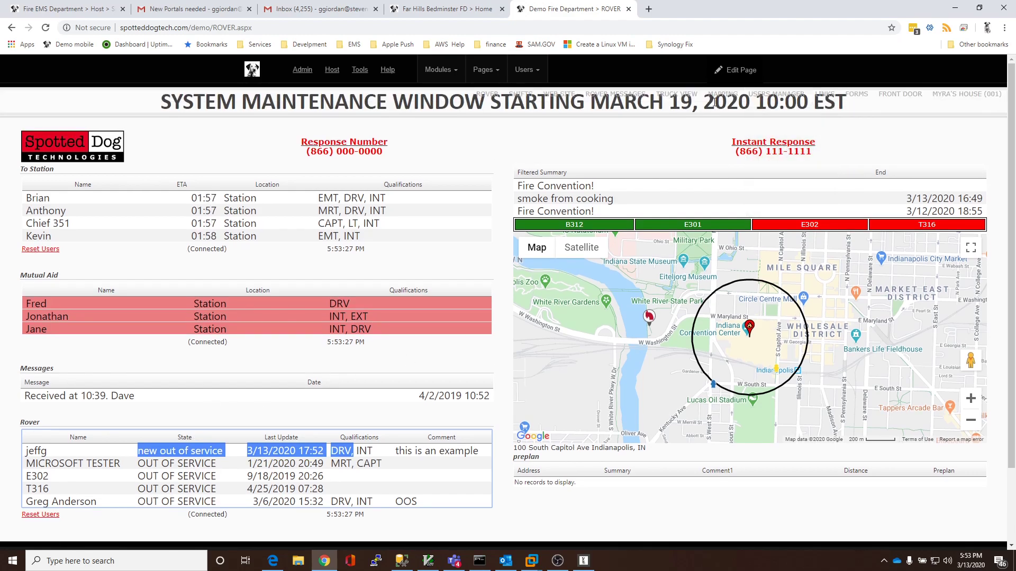
{"action": "mouse_move", "coordinate": [548, 102]}
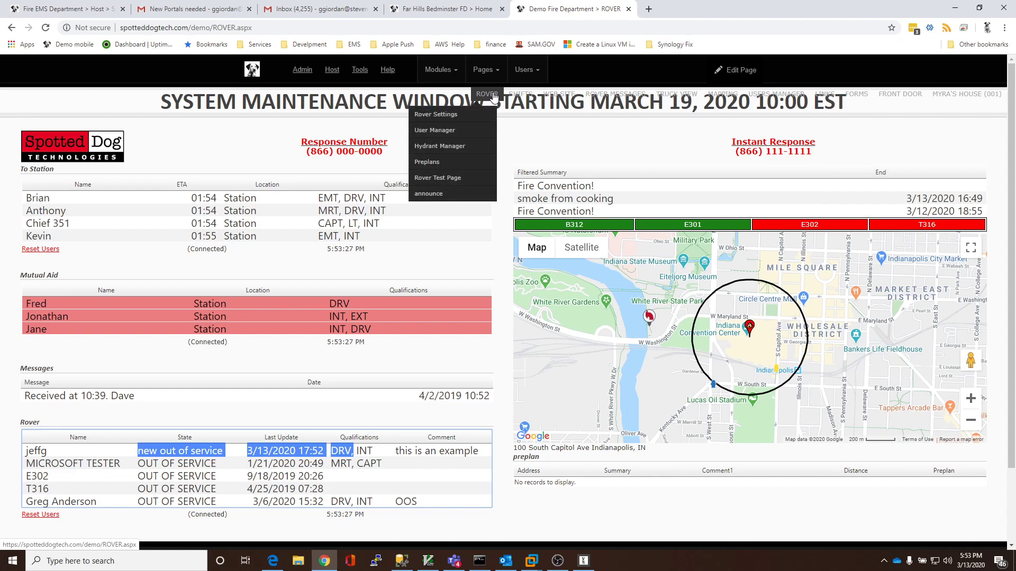
{"action": "mouse_move", "coordinate": [486, 95]}
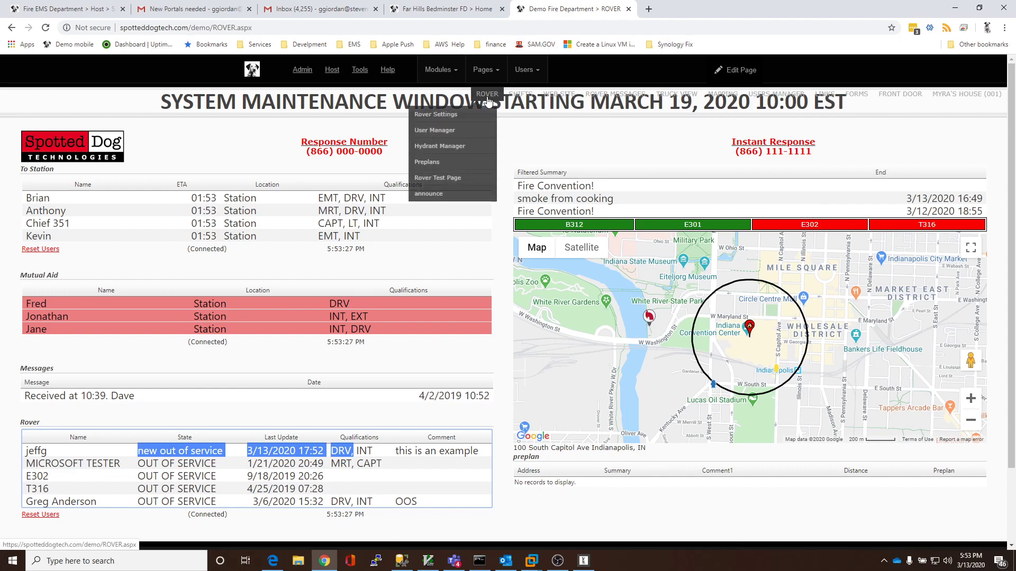
In User Manager, copy the user's presets to the Eng 1 group and confirm the replacement
{"action": "left_click", "coordinate": [450, 130]}
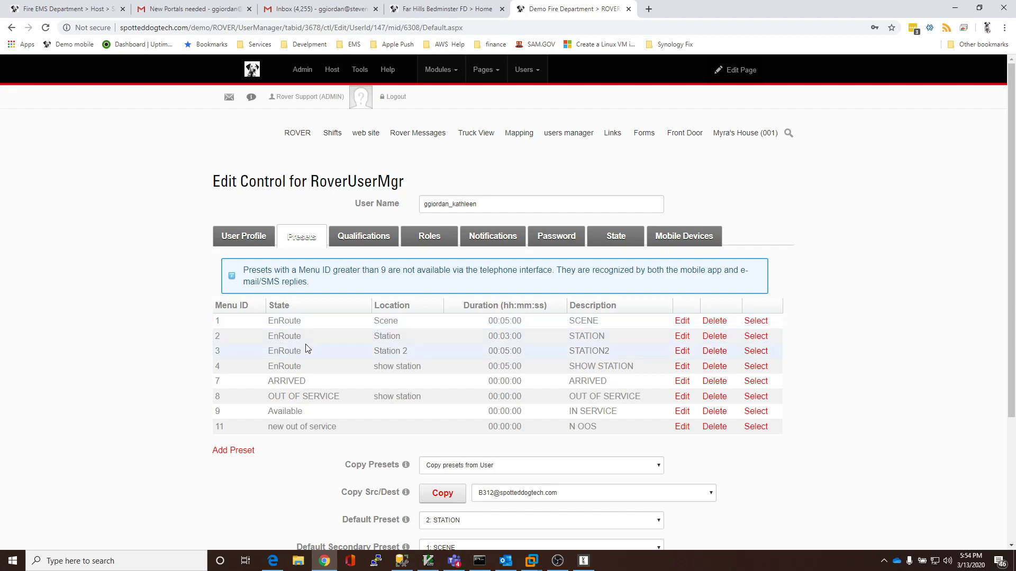
{"action": "scroll", "coordinate": [307, 349], "scroll_direction": "down", "scroll_amount": 2}
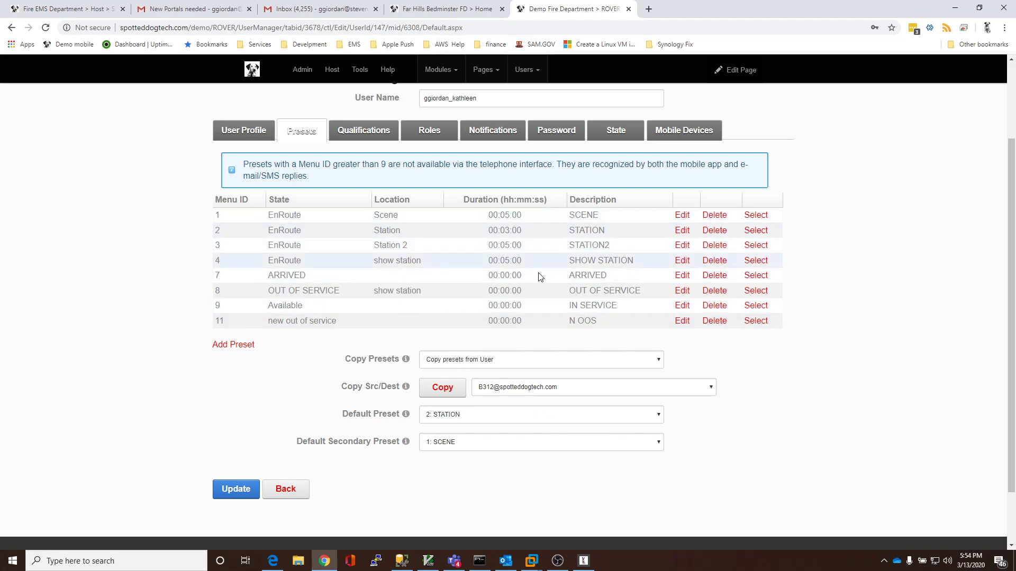
{"action": "left_click", "coordinate": [466, 362]}
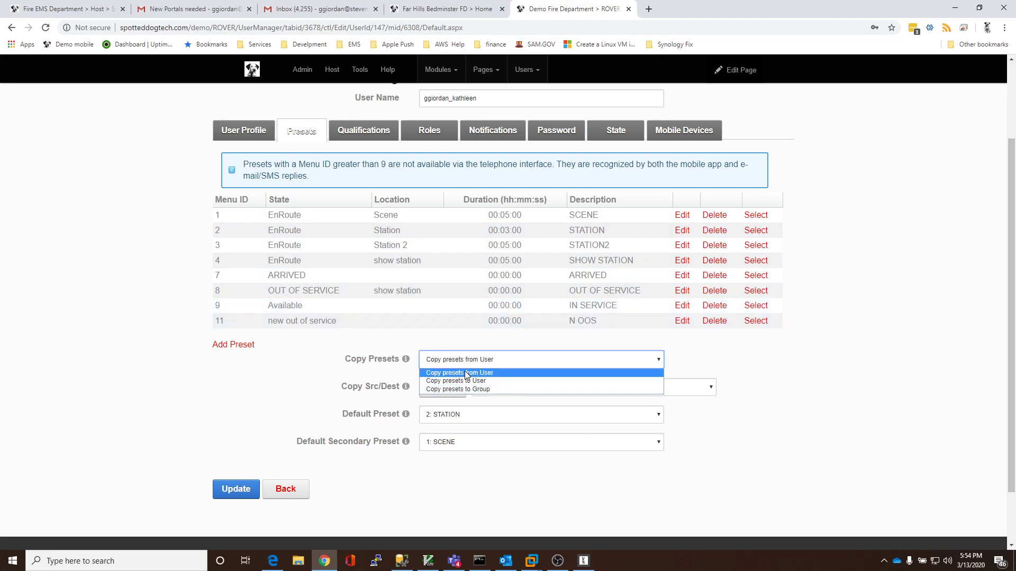
{"action": "left_click", "coordinate": [466, 389]}
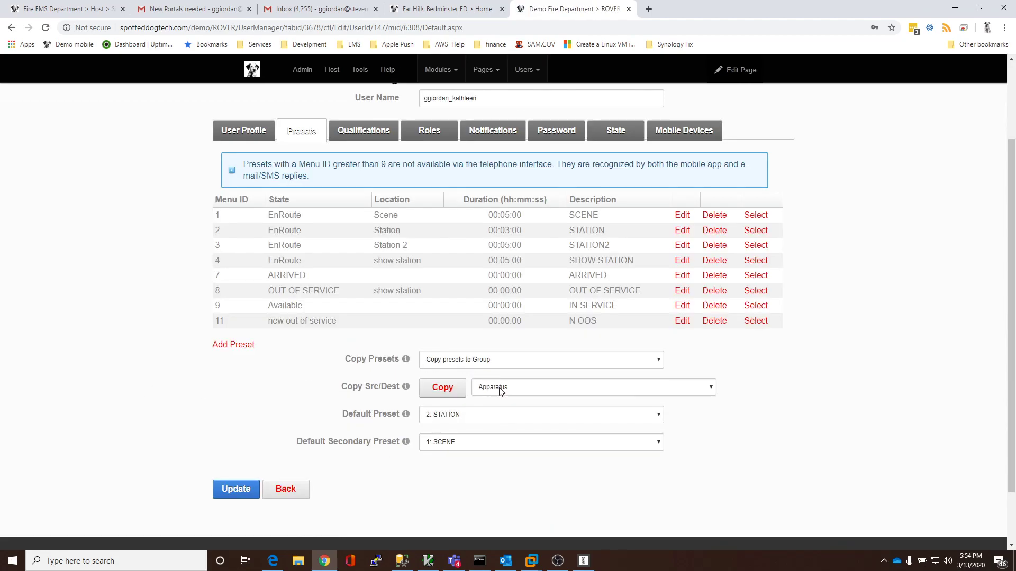
{"action": "left_click", "coordinate": [499, 390]}
{"action": "left_click", "coordinate": [498, 405]}
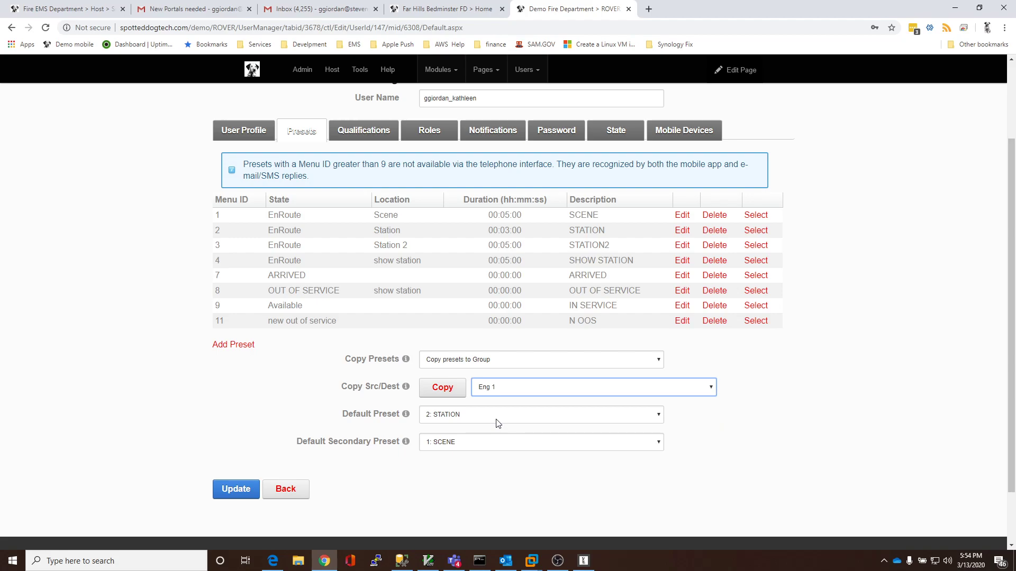
{"action": "left_click", "coordinate": [445, 386]}
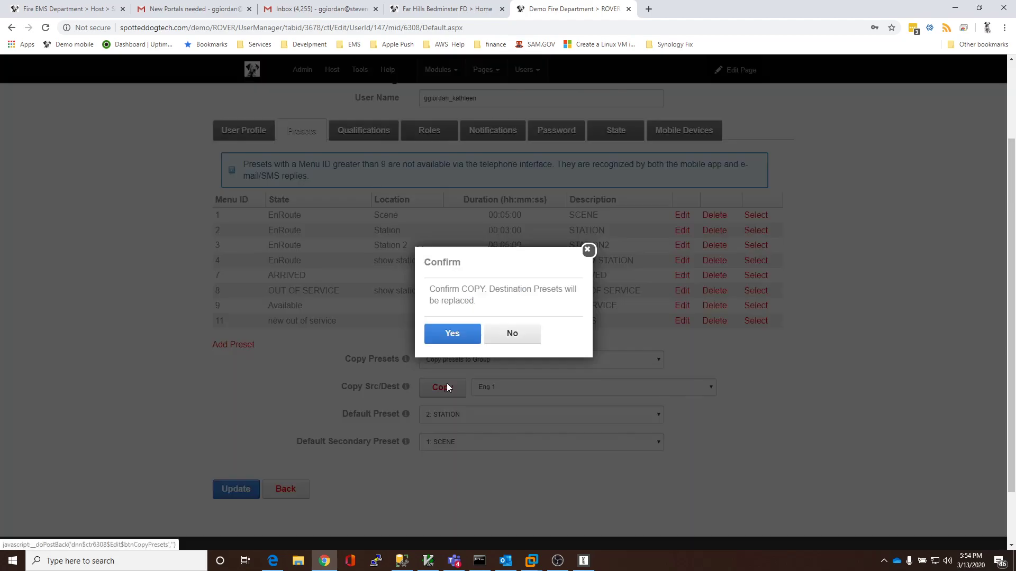
{"action": "left_click", "coordinate": [460, 335]}
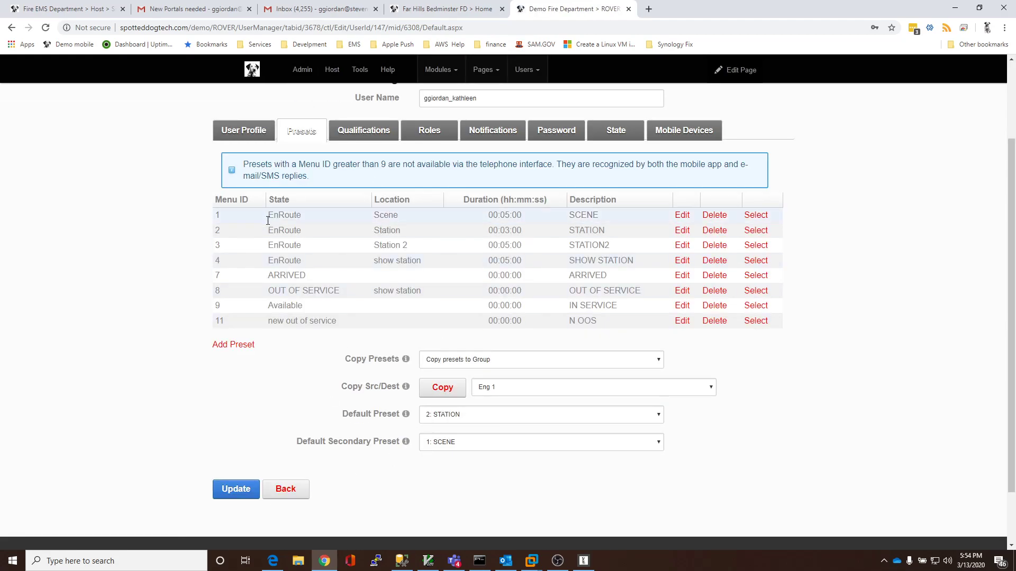
Reset the destination group to Subscribers and go back to the user list
{"action": "left_click", "coordinate": [503, 389]}
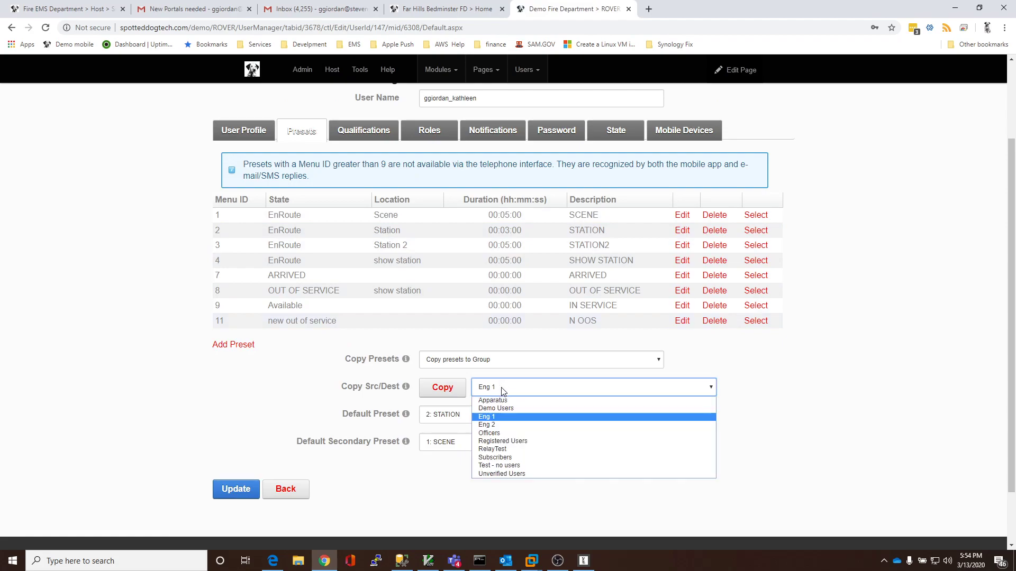
{"action": "left_click", "coordinate": [500, 459]}
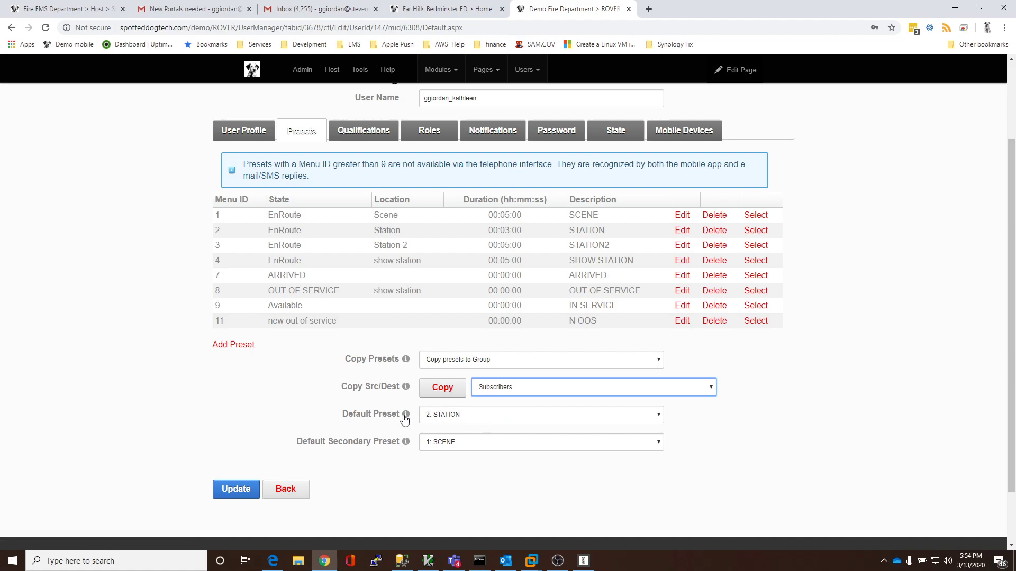
{"action": "left_click", "coordinate": [288, 489]}
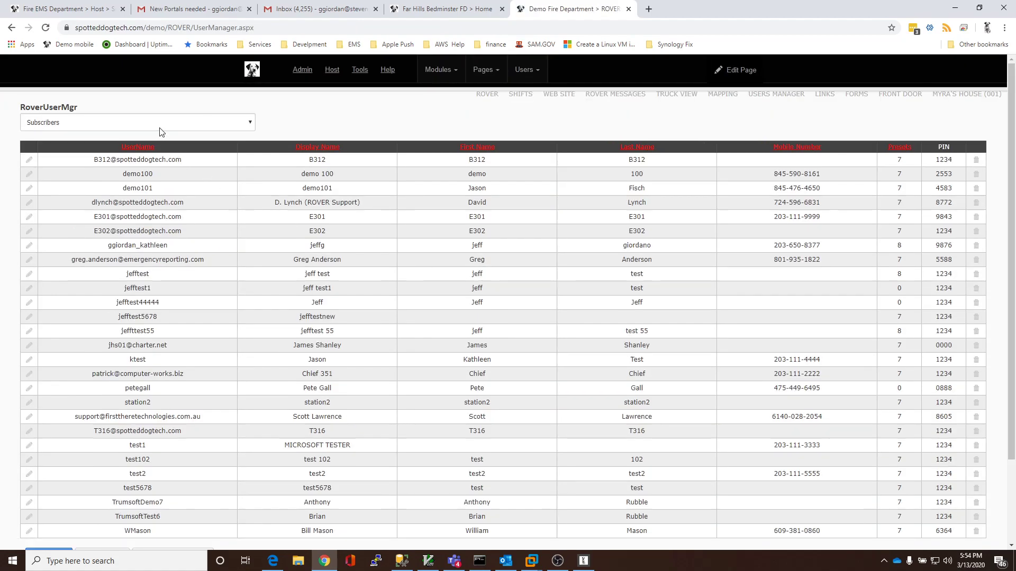
Filter the user list to Eng 1 and check the second user's presets for N OOS
{"action": "left_click", "coordinate": [162, 126]}
{"action": "left_click", "coordinate": [155, 196]}
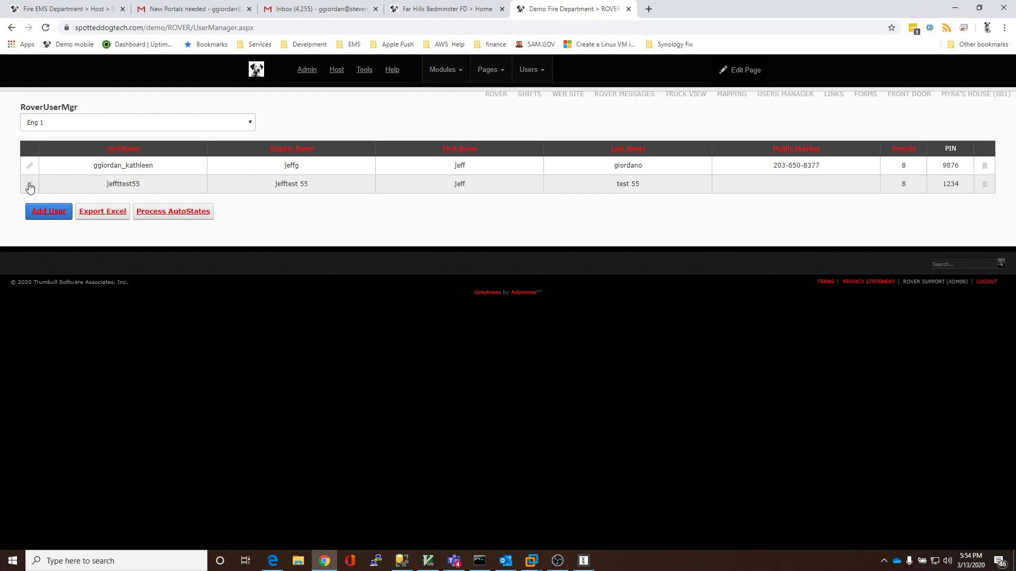
{"action": "left_click", "coordinate": [29, 184]}
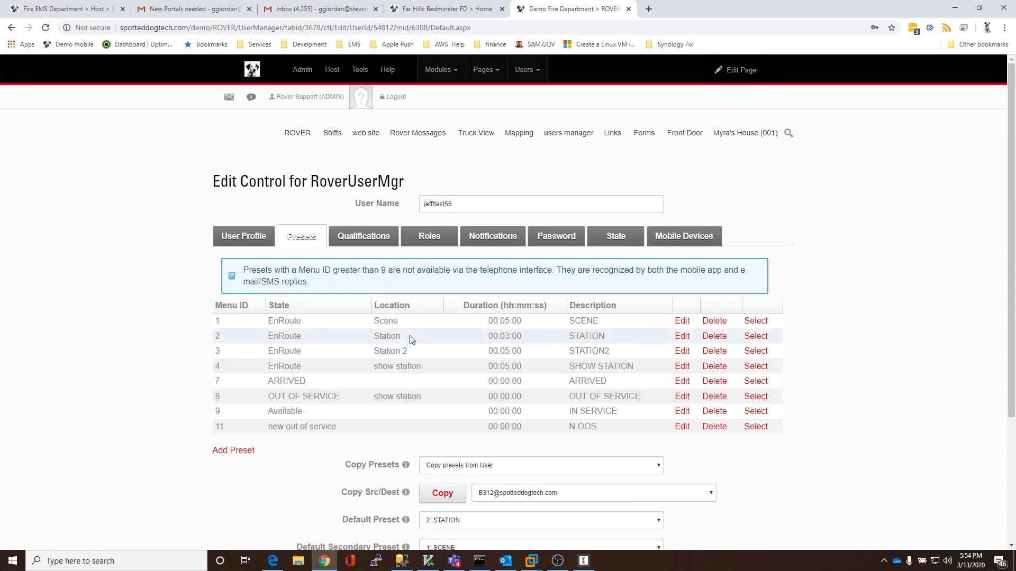
{"action": "left_click_drag", "start_coordinate": [600, 430], "coordinate": [568, 428]}
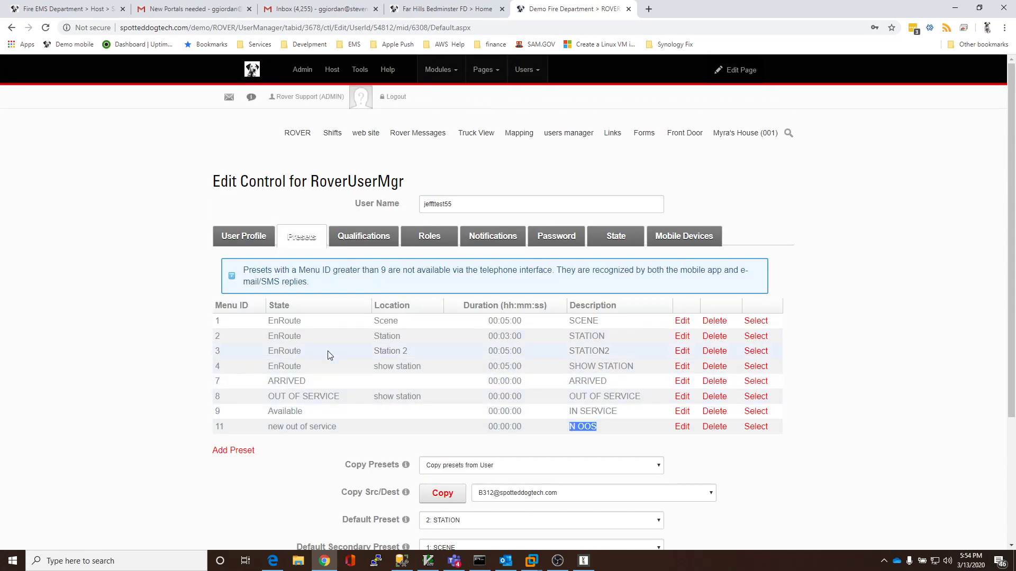
{"action": "scroll", "coordinate": [431, 364], "scroll_direction": "down", "scroll_amount": 3}
{"action": "scroll", "coordinate": [427, 366], "scroll_direction": "up", "scroll_amount": 3}
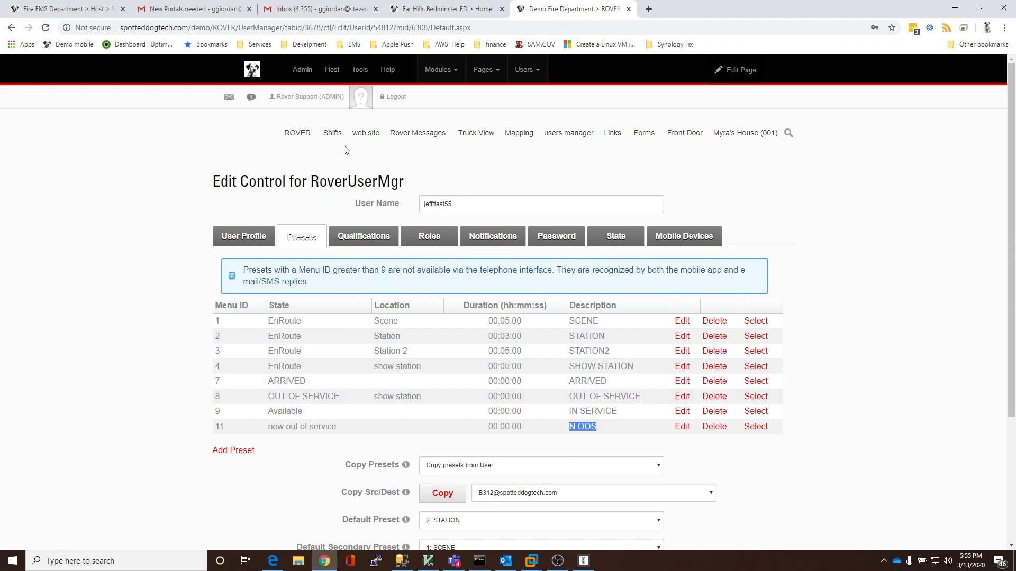
Return to the ROVER station display showing the new out of service responder
{"action": "mouse_move", "coordinate": [310, 140]}
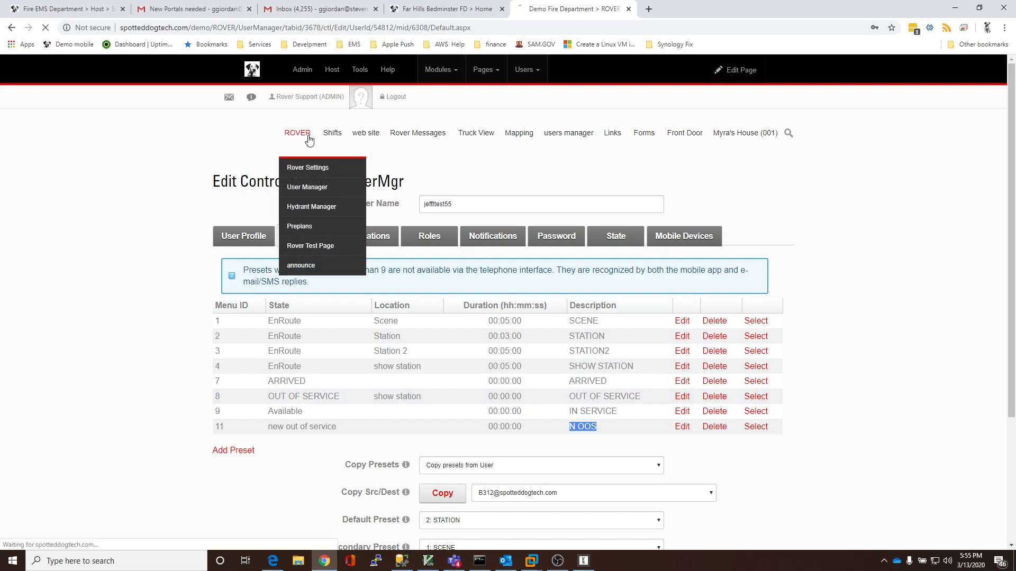
{"action": "left_click", "coordinate": [309, 138]}
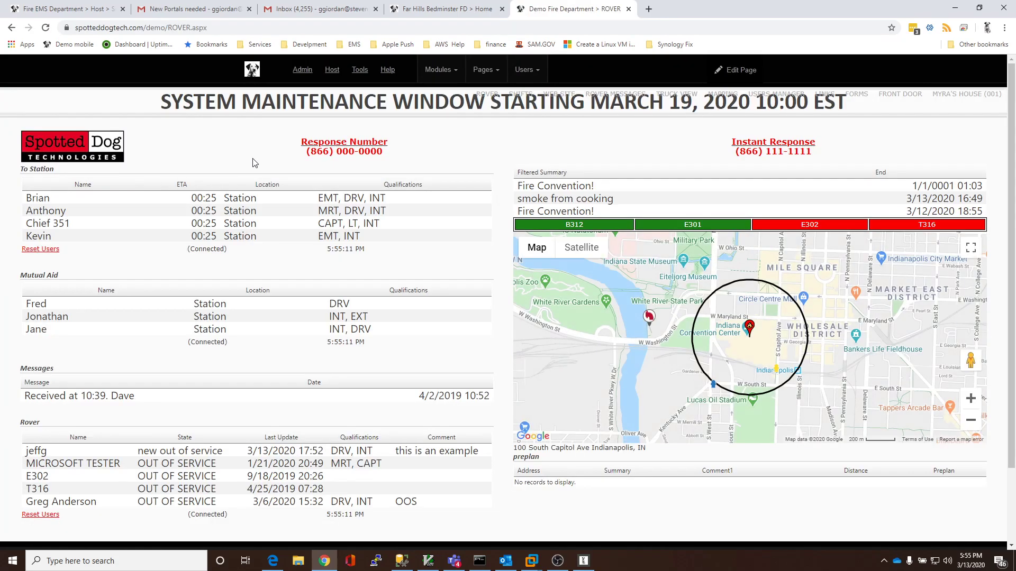
{"action": "scroll", "coordinate": [377, 315], "scroll_direction": "down", "scroll_amount": 1}
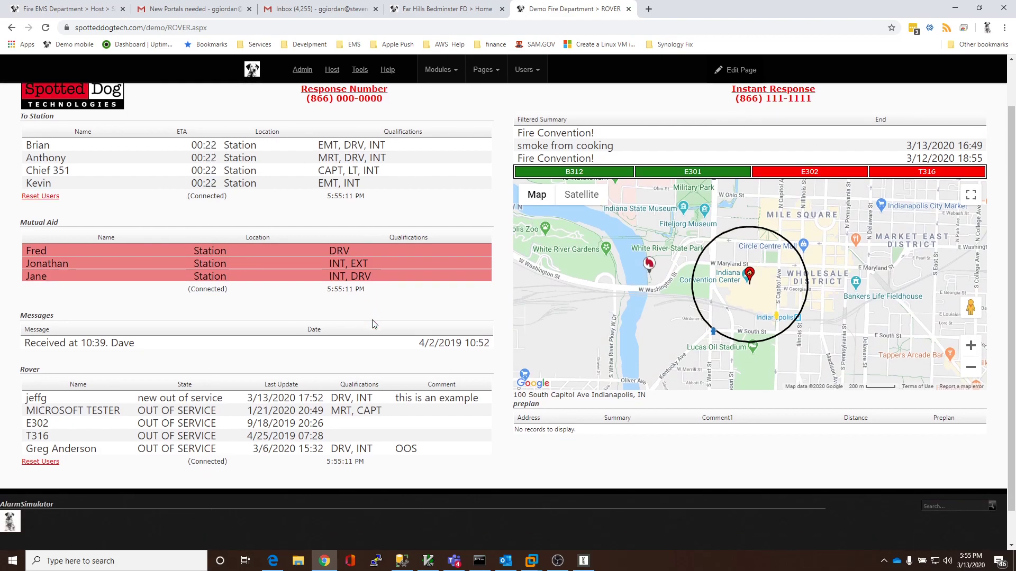